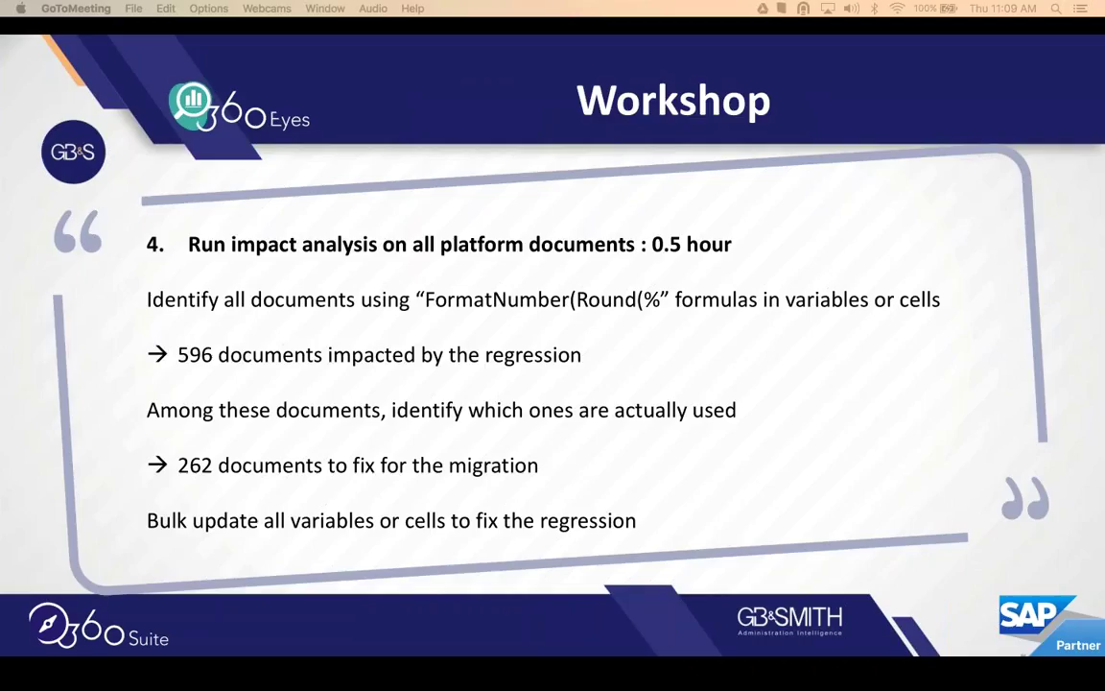
Leave the full-screen slideshow and bring up the 360Suite+ login page in Firefox.
{"action": "key", "text": "ctrl+Left"}
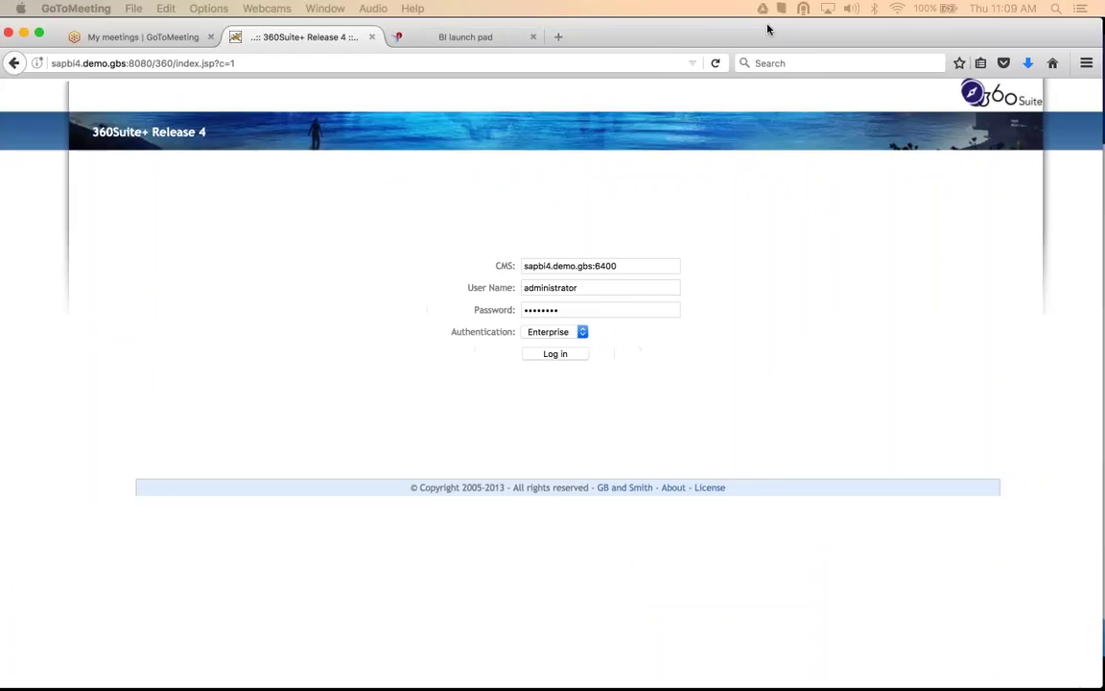
Log on to BI launch pad as administrator and list the 46 Public Folders items.
{"action": "left_click", "coordinate": [40, 35]}
{"action": "left_click", "coordinate": [422, 21]}
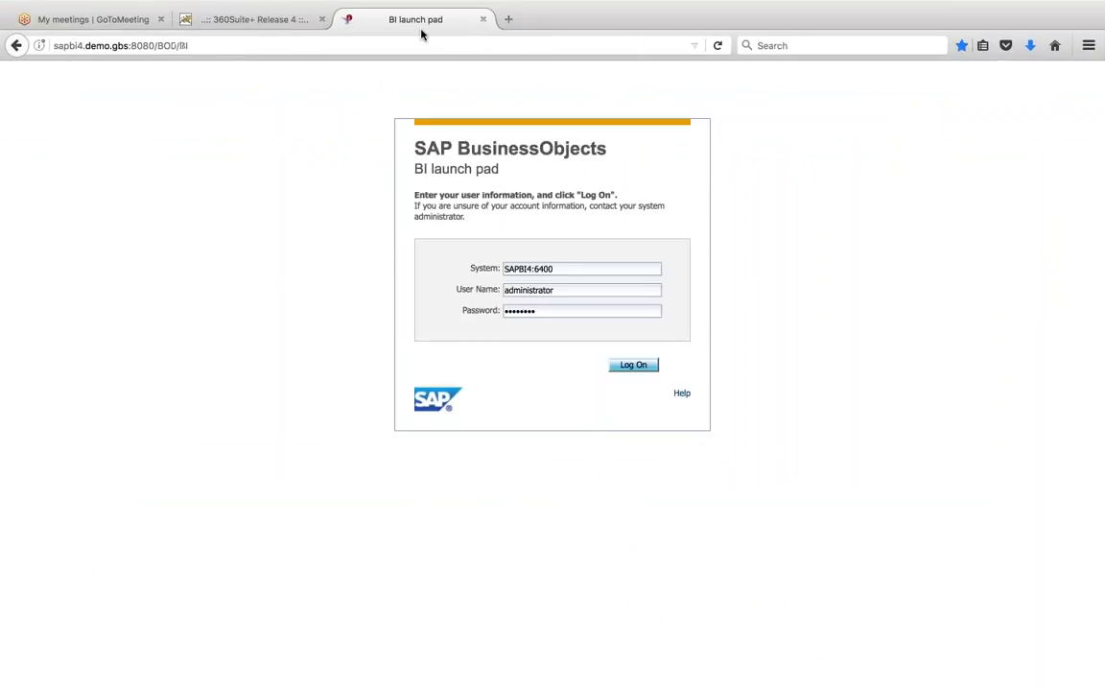
{"action": "left_click", "coordinate": [634, 366]}
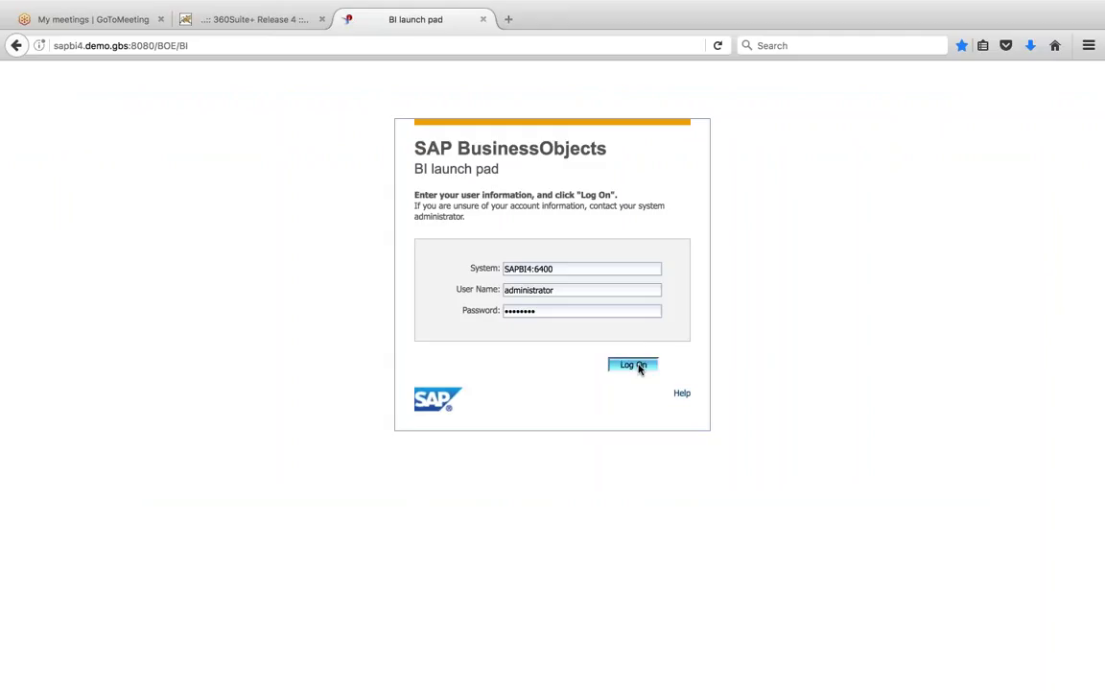
{"action": "left_click", "coordinate": [633, 397]}
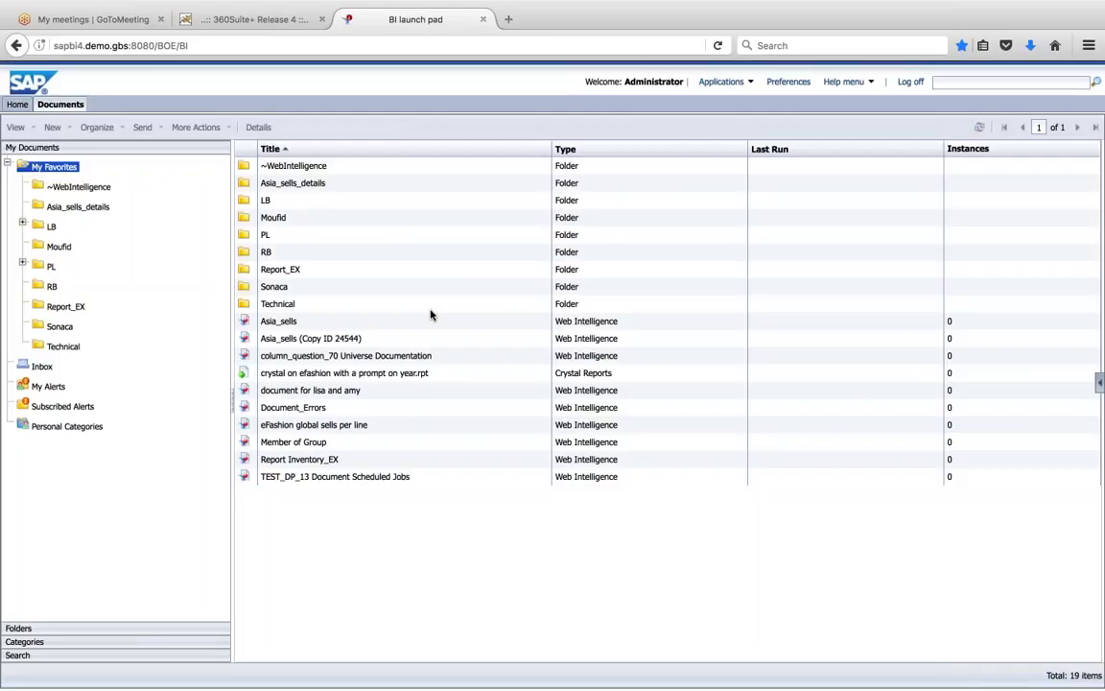
{"action": "left_click", "coordinate": [18, 627]}
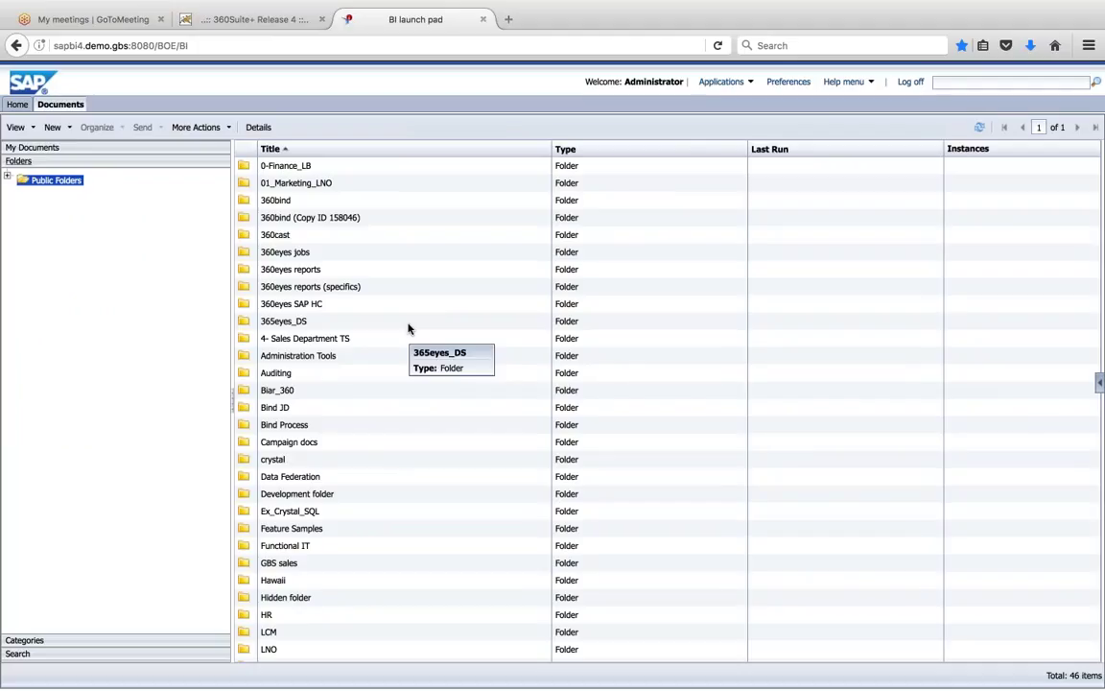
Open 360eyes jobs, expand 360eyes reports > 02 Report, and show the User activity folder.
{"action": "double_click", "coordinate": [321, 251]}
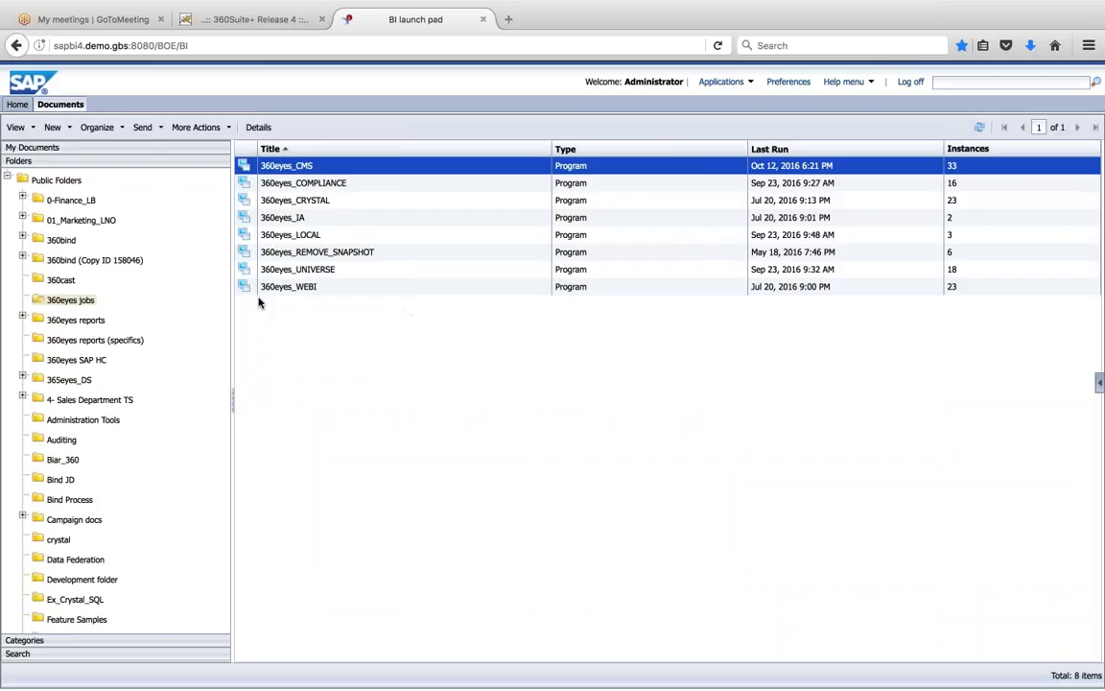
{"action": "left_click", "coordinate": [24, 320]}
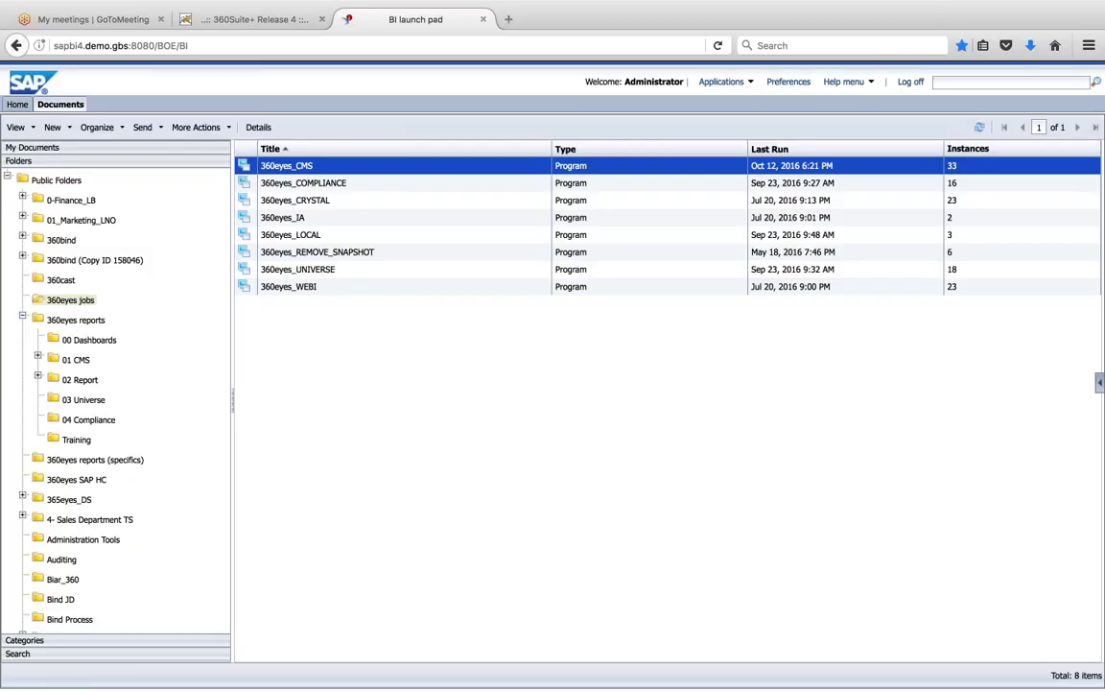
{"action": "left_click", "coordinate": [38, 376]}
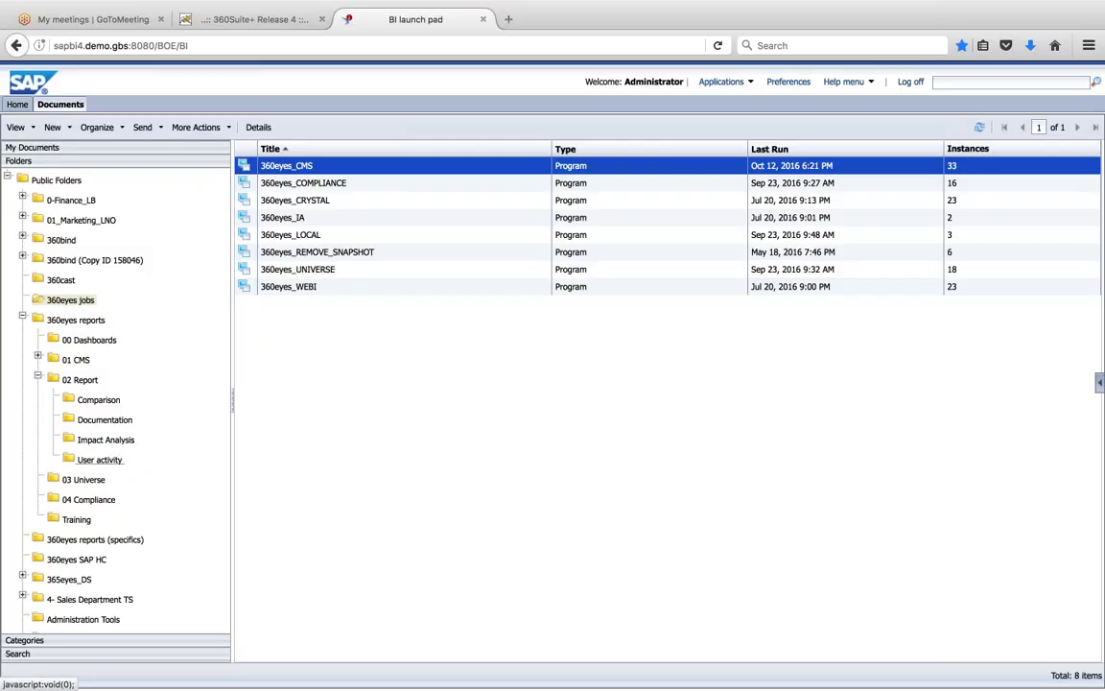
{"action": "left_click", "coordinate": [100, 460]}
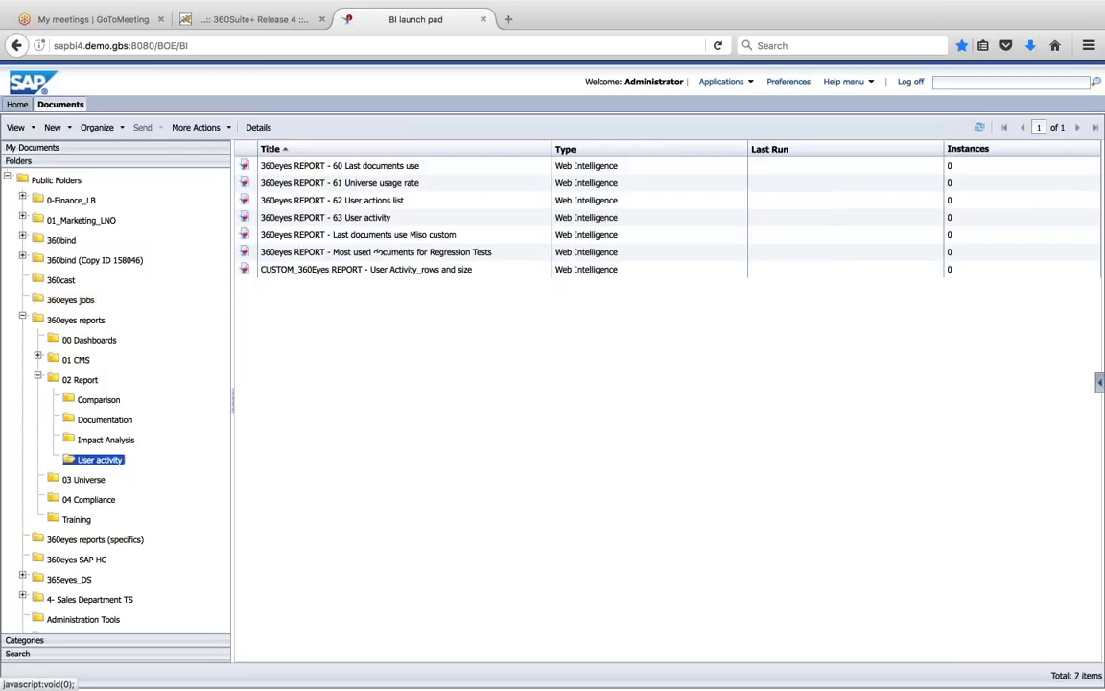
{"action": "double_click", "coordinate": [452, 171]}
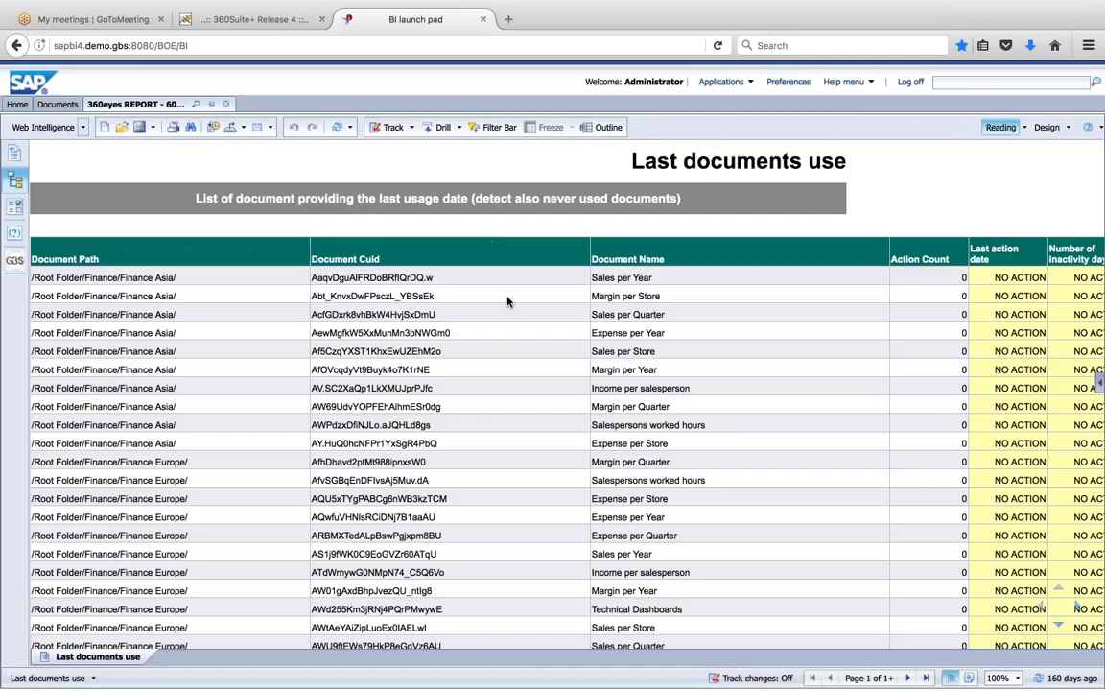
{"action": "scroll", "coordinate": [506, 302], "scroll_direction": "right", "scroll_amount": 2}
{"action": "scroll", "coordinate": [508, 301], "scroll_direction": "left", "scroll_amount": 2}
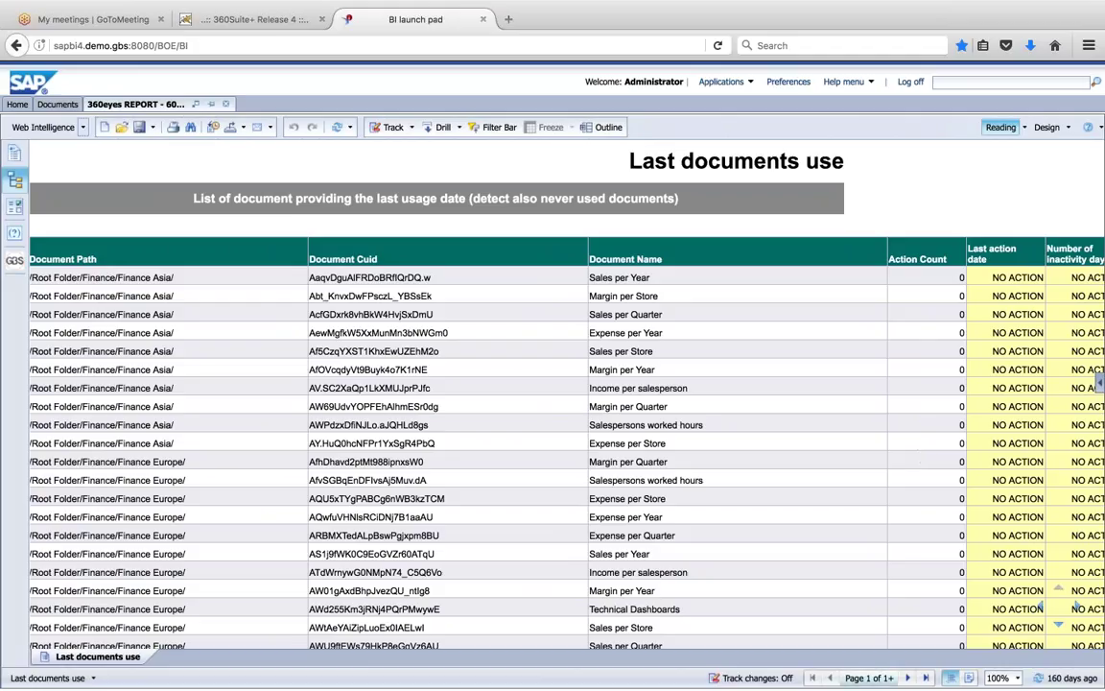
{"action": "left_click", "coordinate": [908, 677]}
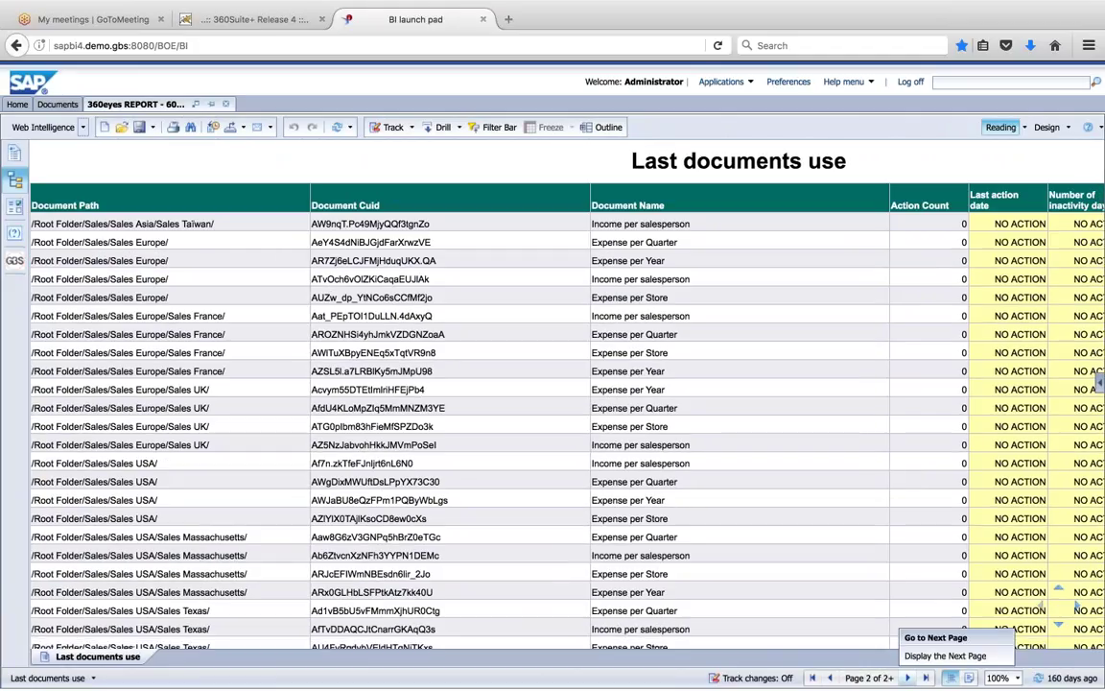
{"action": "left_click", "coordinate": [908, 677]}
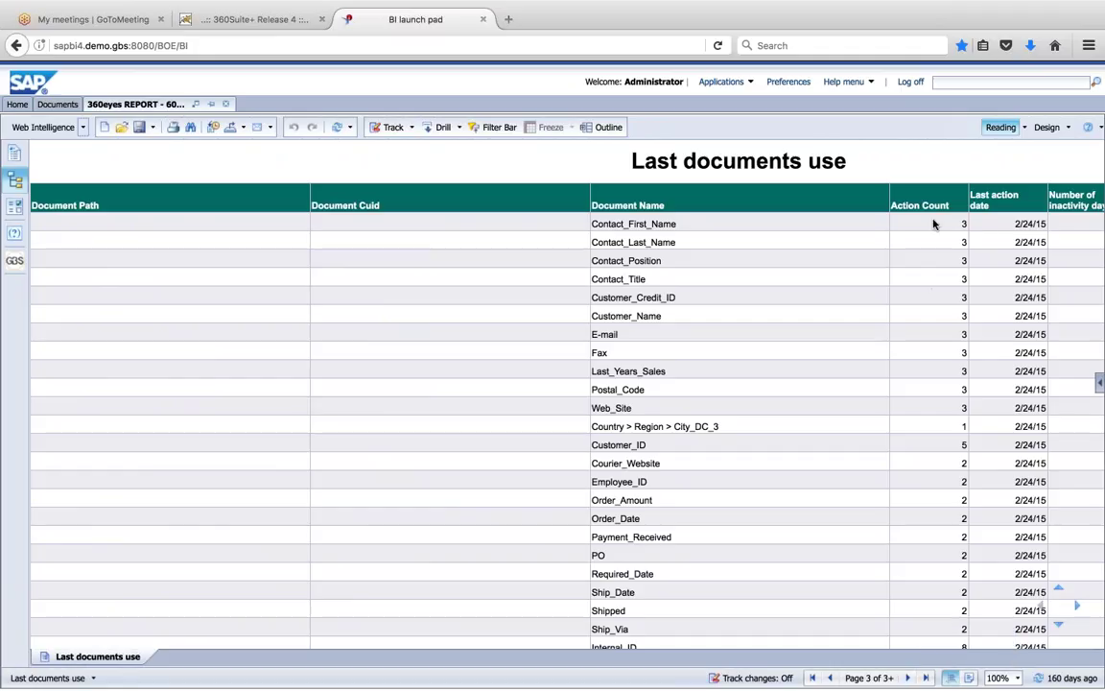
{"action": "scroll", "coordinate": [921, 460], "scroll_direction": "right", "scroll_amount": 2}
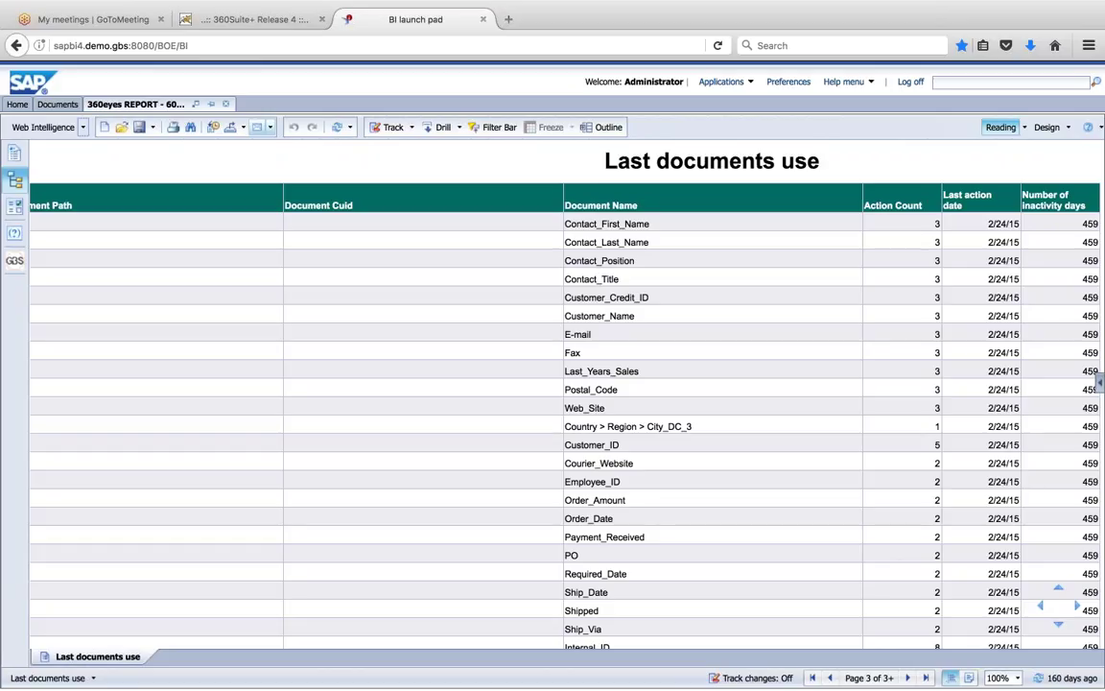
{"action": "left_click", "coordinate": [226, 103]}
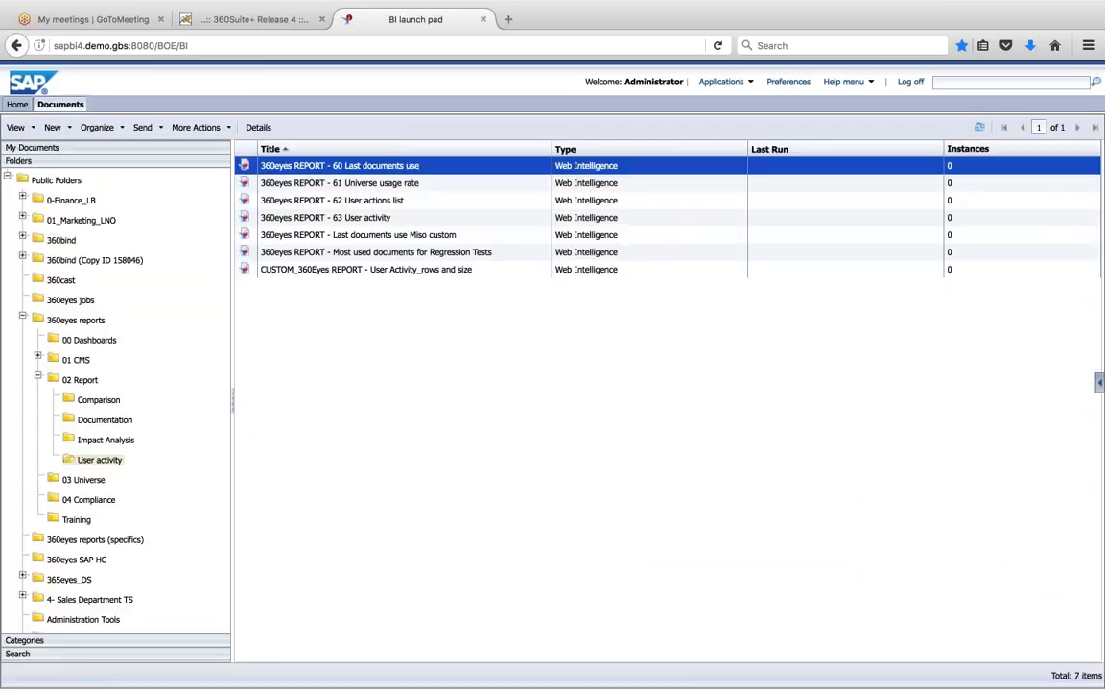
Log in to 360Suite+ Release 4 from its login tab.
{"action": "left_click", "coordinate": [253, 21]}
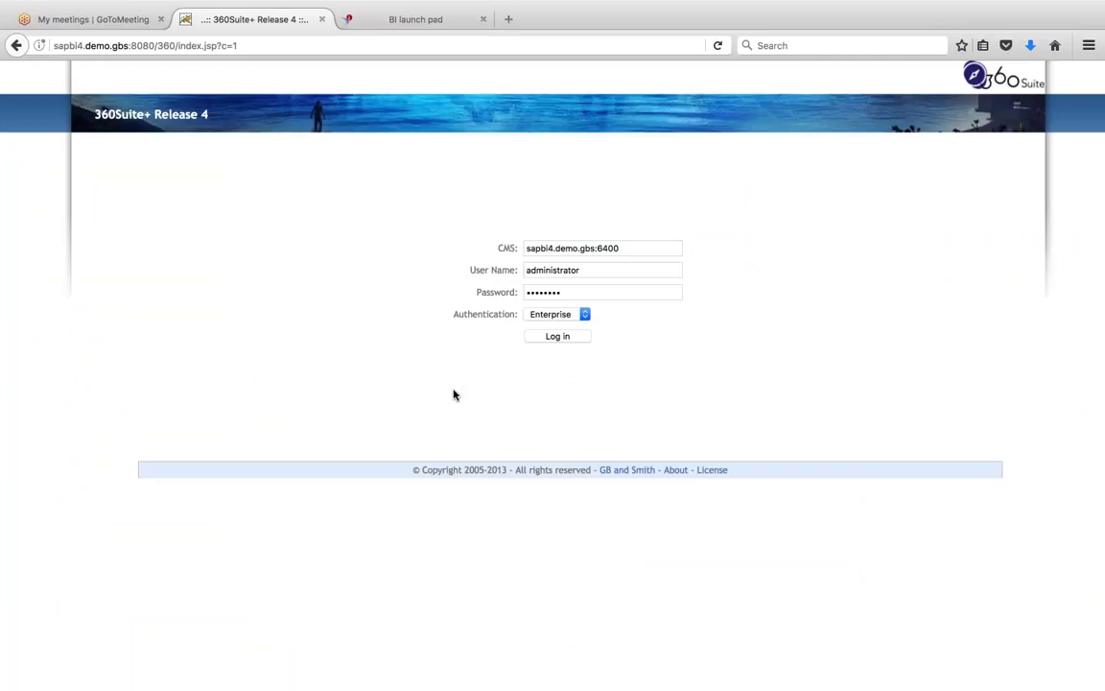
{"action": "left_click", "coordinate": [559, 336]}
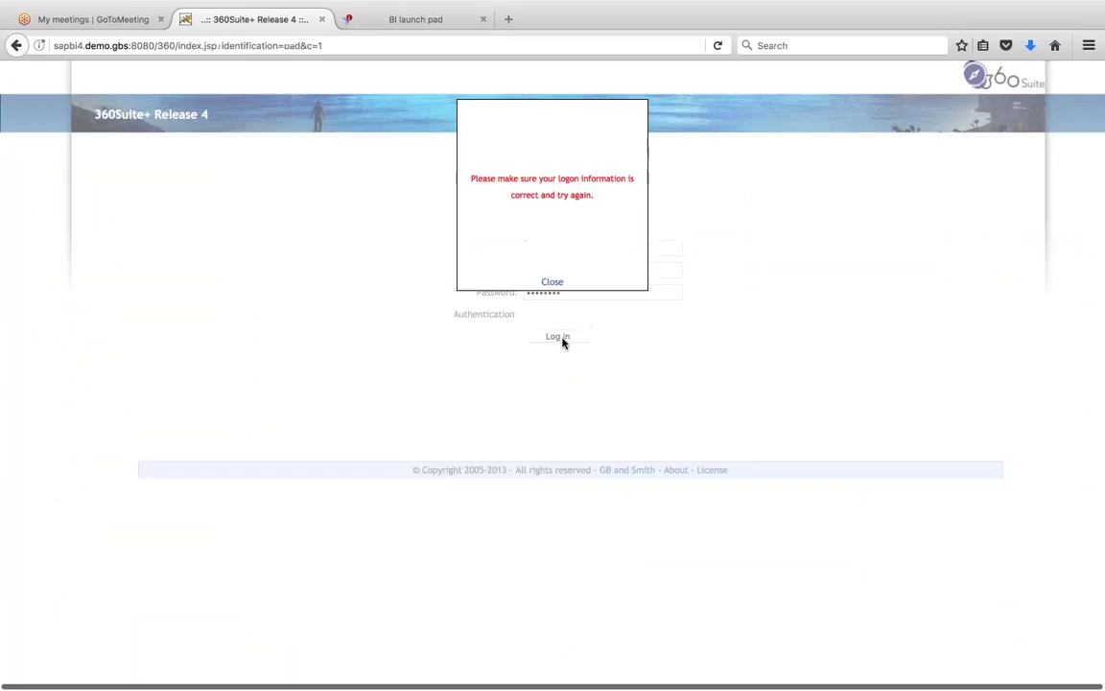
{"action": "left_click", "coordinate": [552, 278]}
{"action": "left_click", "coordinate": [571, 337]}
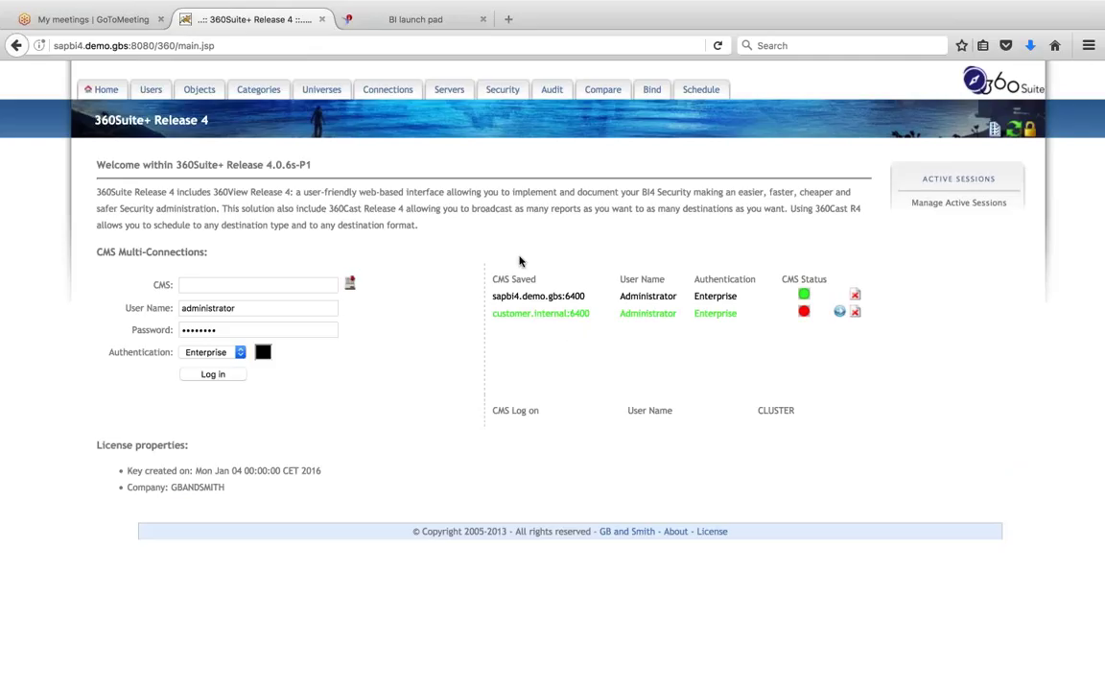
Start a new bind export task from the Schedule Bind console.
{"action": "left_click", "coordinate": [699, 89]}
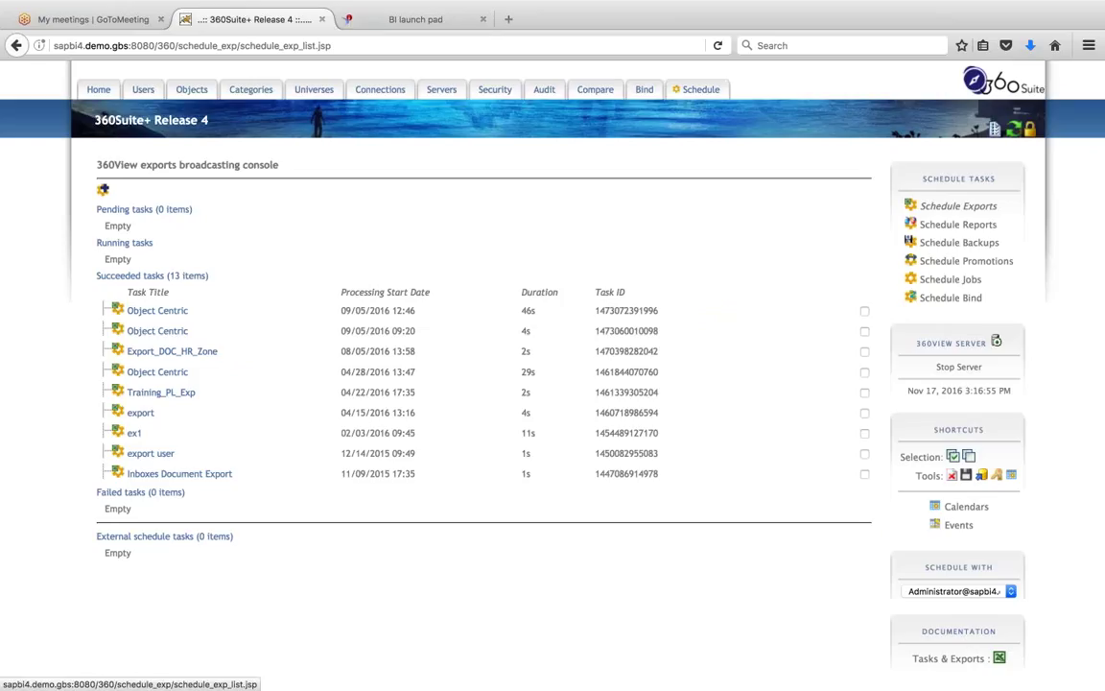
{"action": "left_click", "coordinate": [950, 298]}
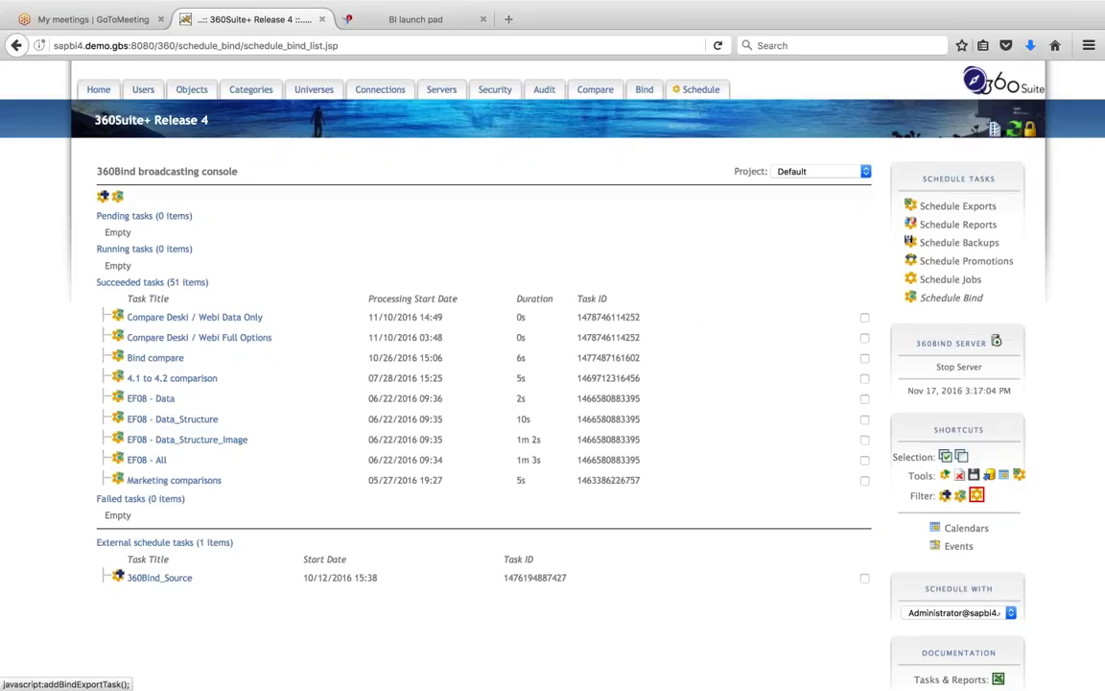
{"action": "left_click", "coordinate": [103, 196]}
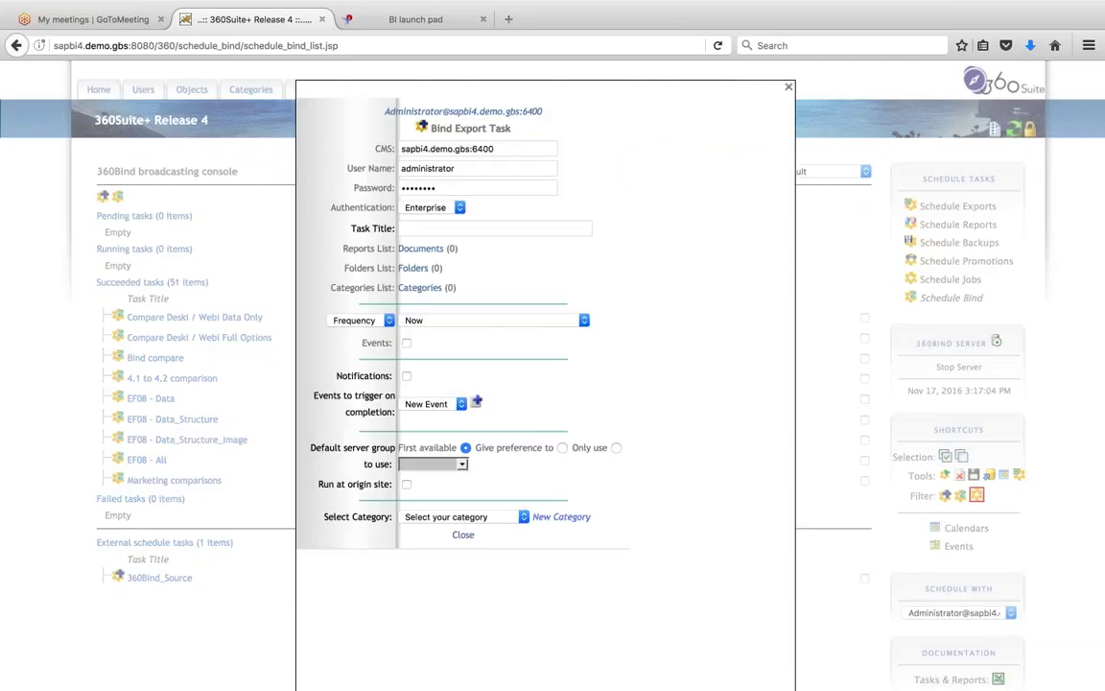
Title the bind export task '3.1 Marketing Reports' and open its Documents list.
{"action": "left_click", "coordinate": [574, 227]}
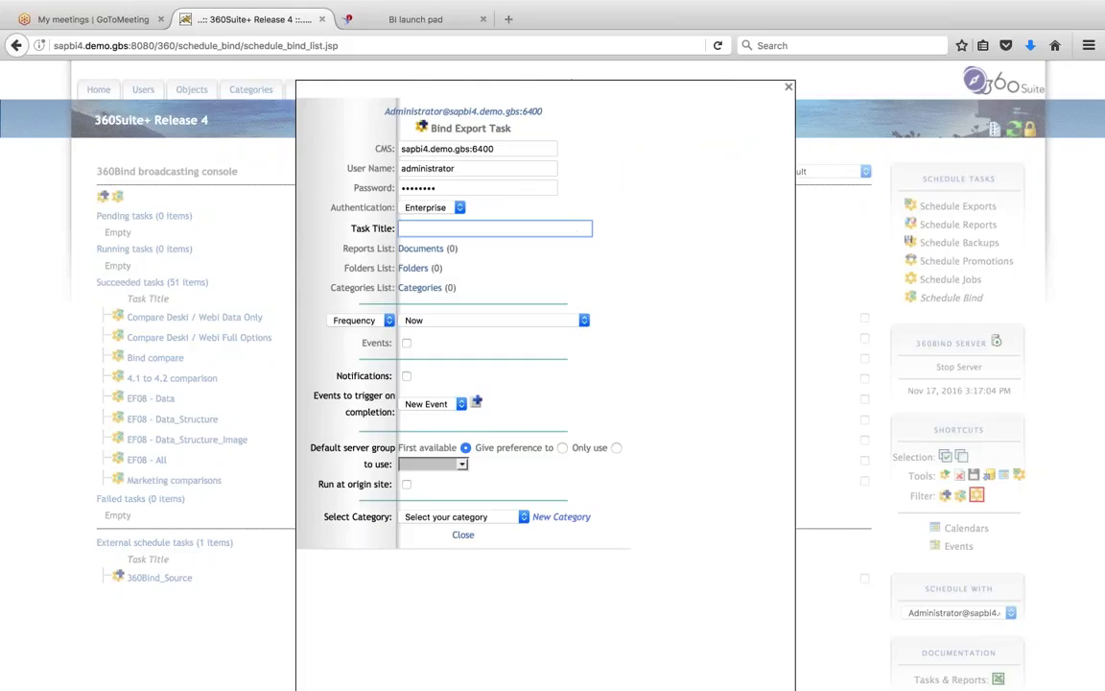
{"action": "type", "text": "3.1 Marketing Reports"}
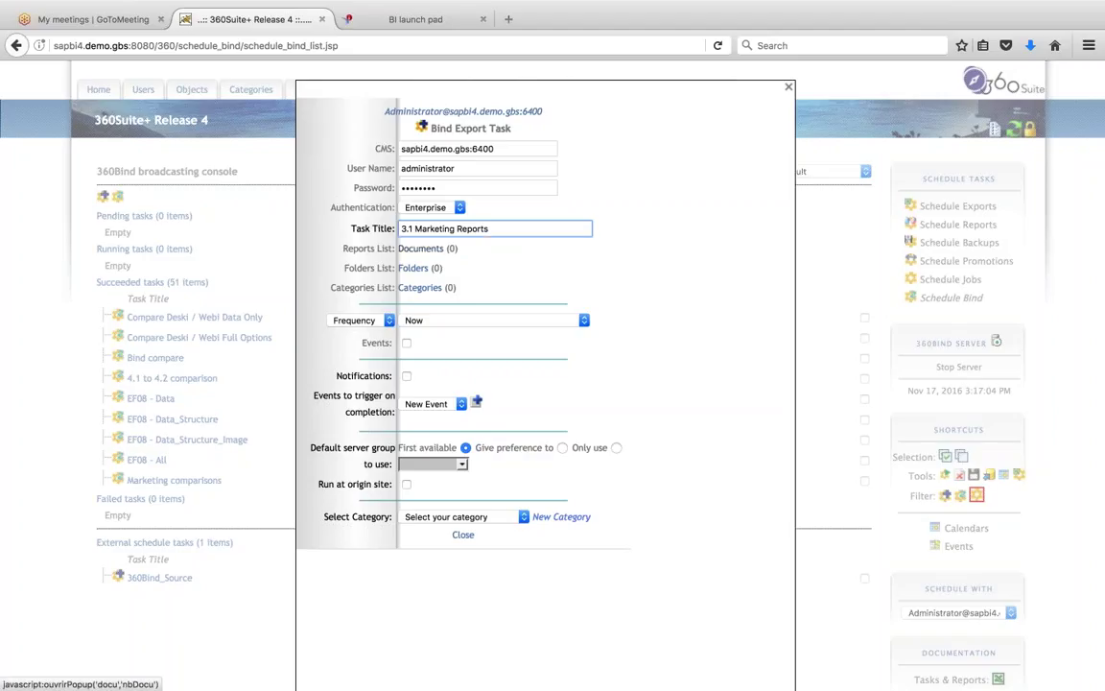
{"action": "left_click", "coordinate": [420, 248]}
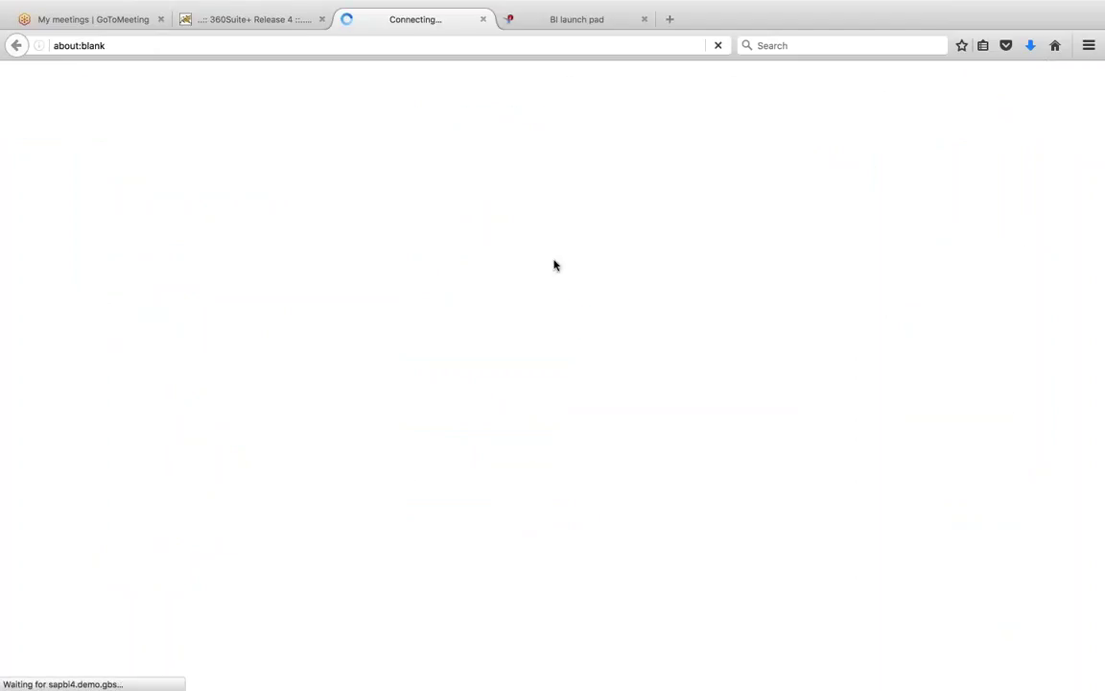
Add 02 Document Content, 04 Most Active Users, 11 Session Peak and 05 Overloads summary to the task.
{"action": "scroll", "coordinate": [1022, 316], "scroll_direction": "down", "scroll_amount": 10}
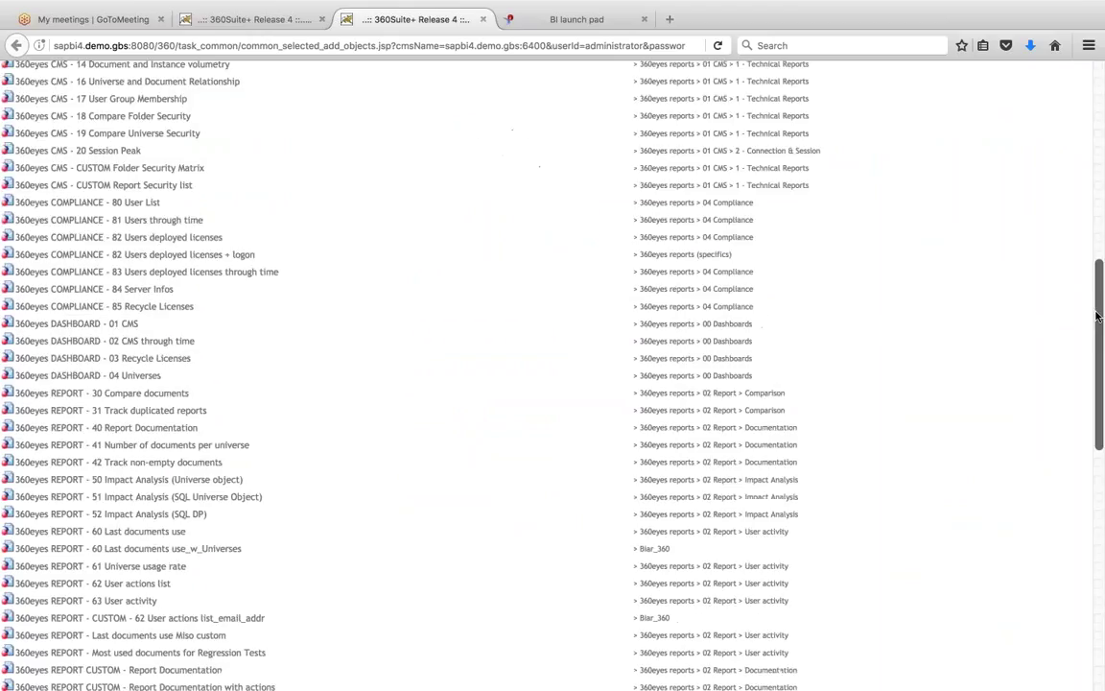
{"action": "scroll", "coordinate": [1022, 316], "scroll_direction": "up", "scroll_amount": 10}
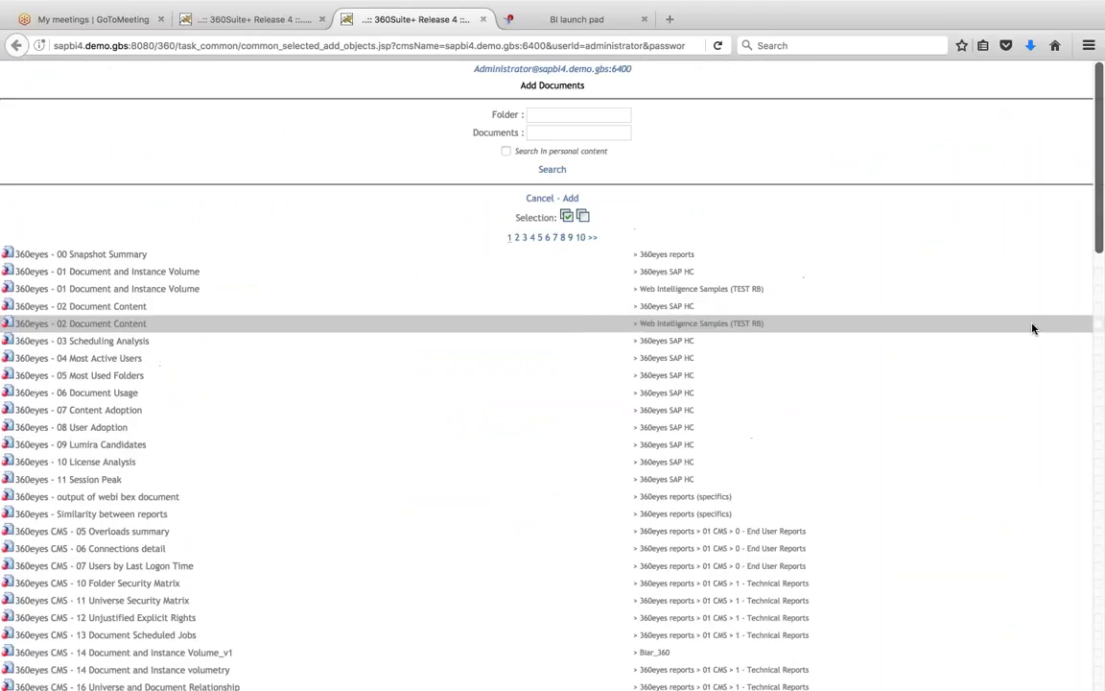
{"action": "left_click", "coordinate": [1098, 324]}
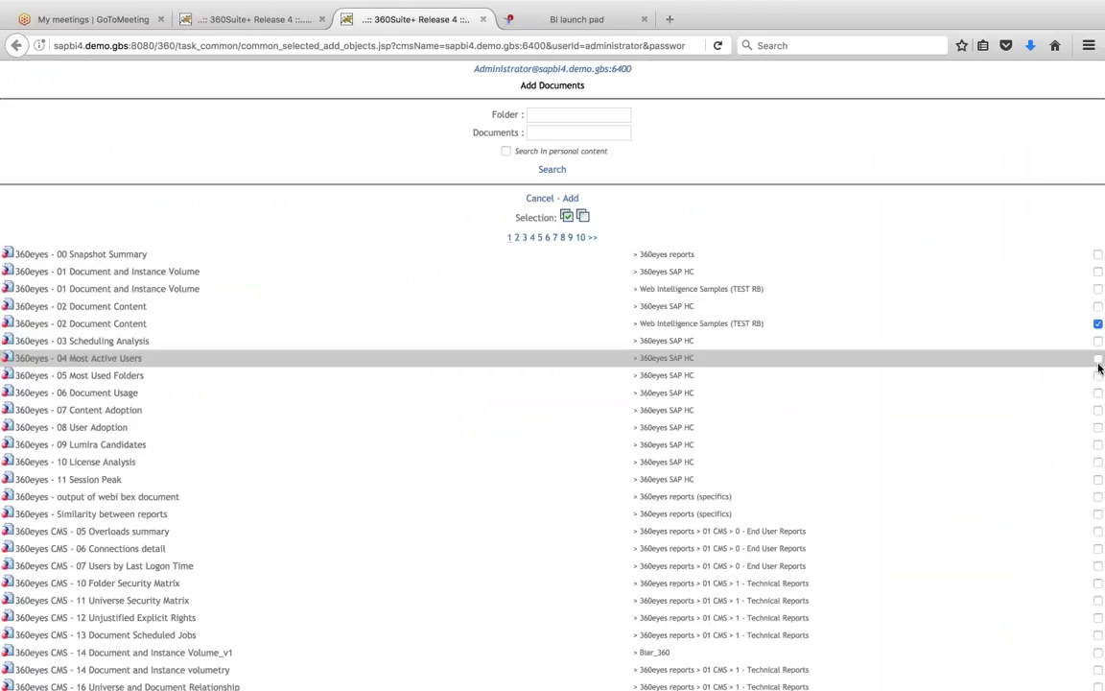
{"action": "left_click", "coordinate": [1098, 358]}
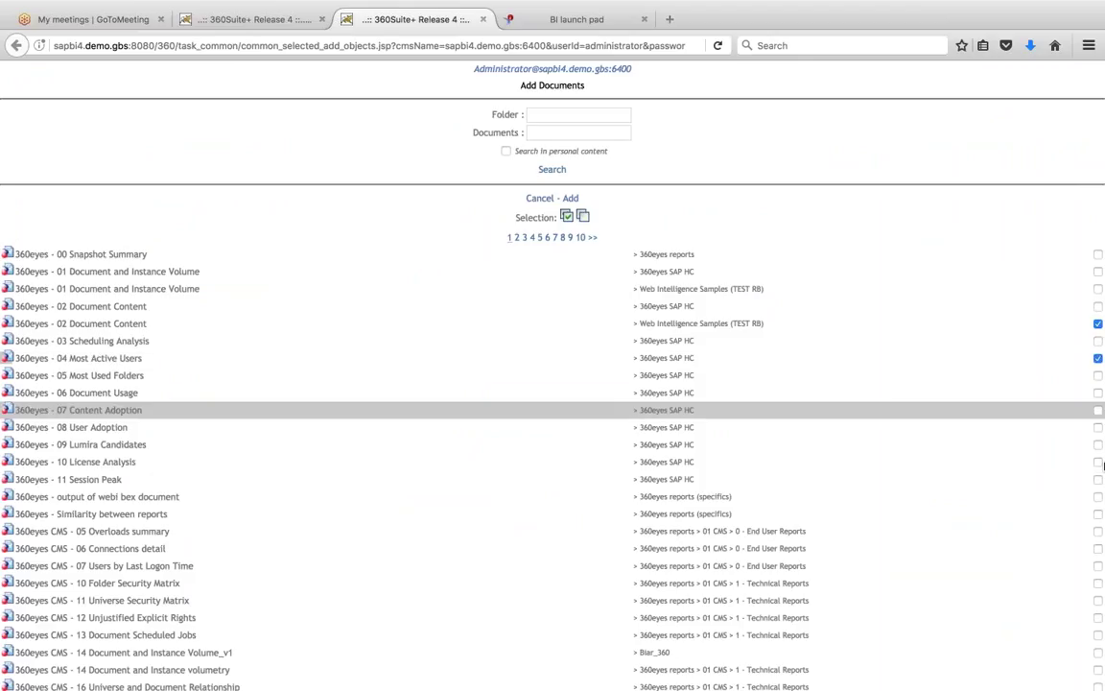
{"action": "left_click", "coordinate": [1098, 480]}
{"action": "left_click", "coordinate": [1098, 531]}
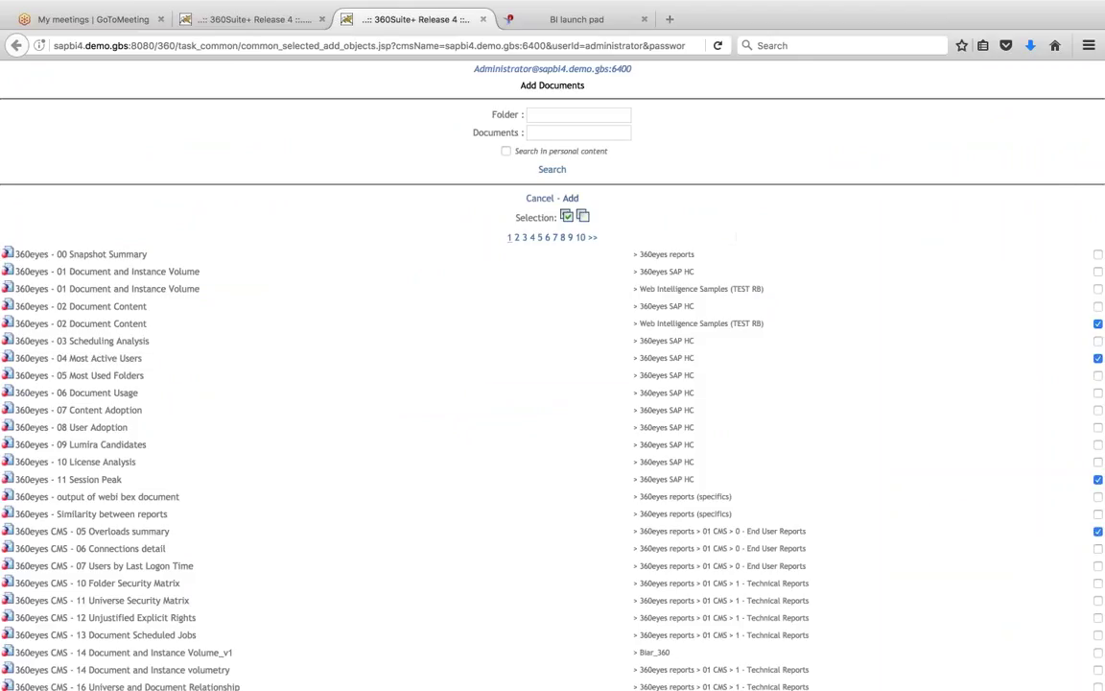
{"action": "left_click", "coordinate": [569, 198]}
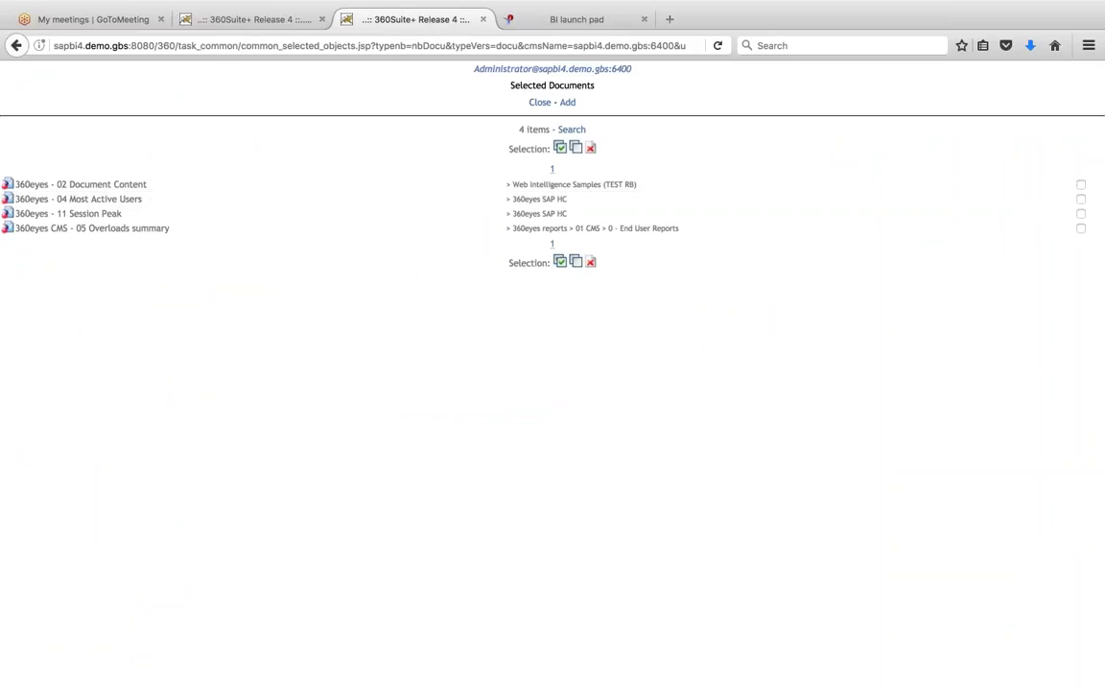
{"action": "left_click", "coordinate": [539, 102]}
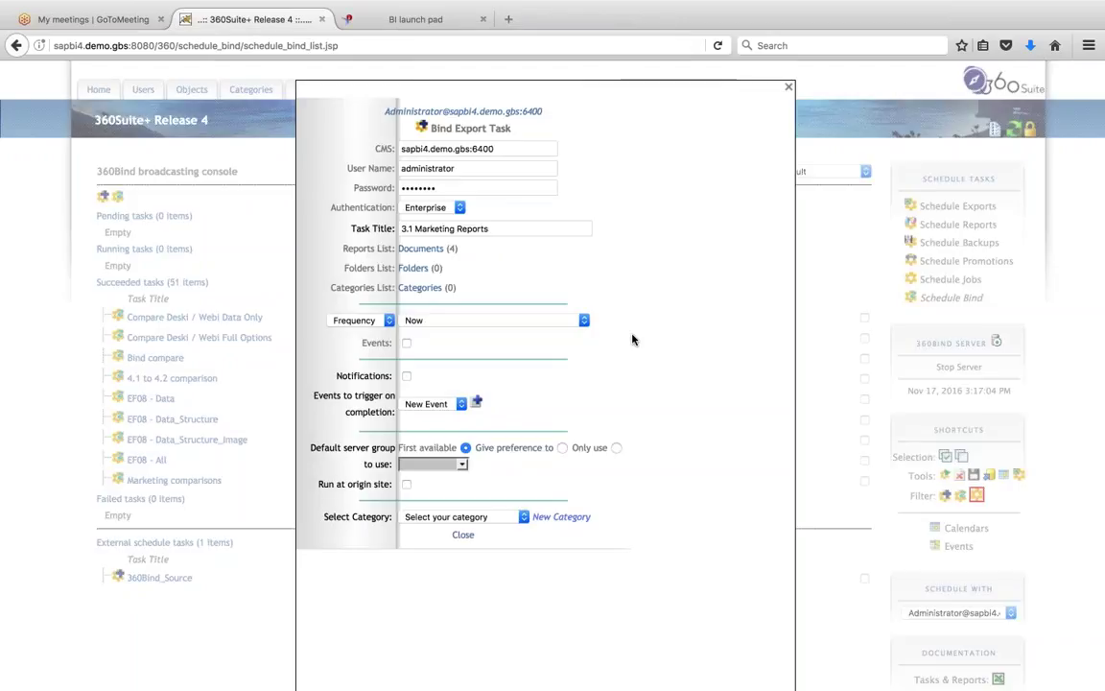
File the export task under Marketing exports with Set prompts enabled, then close it.
{"action": "scroll", "coordinate": [633, 339], "scroll_direction": "down", "scroll_amount": 3}
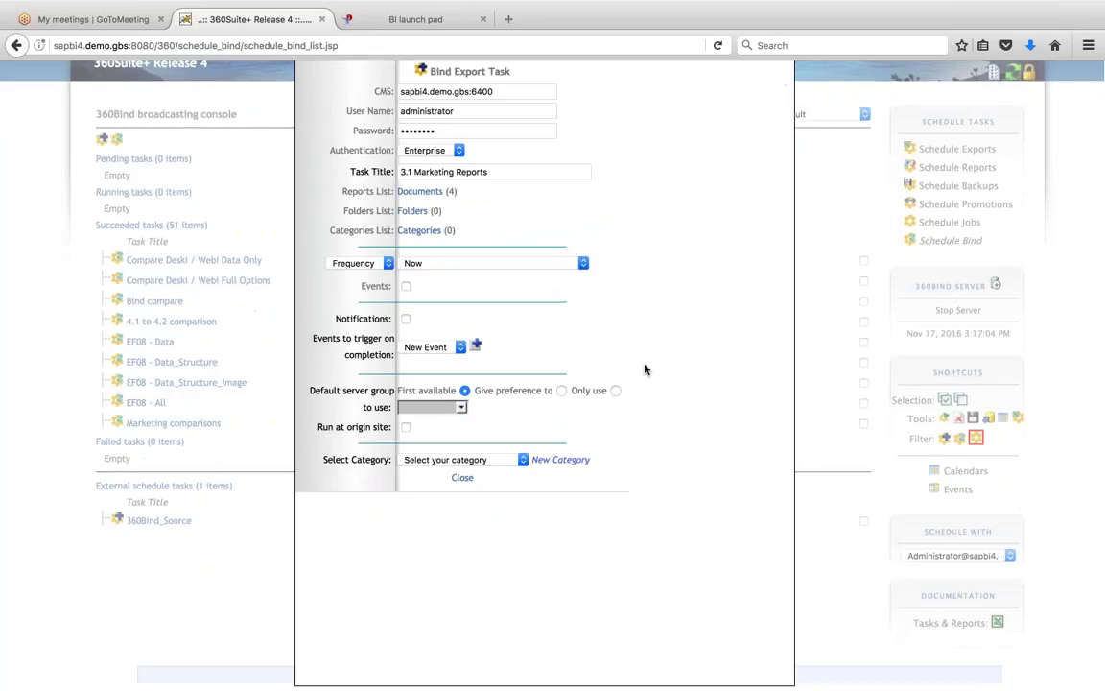
{"action": "left_click", "coordinate": [460, 459]}
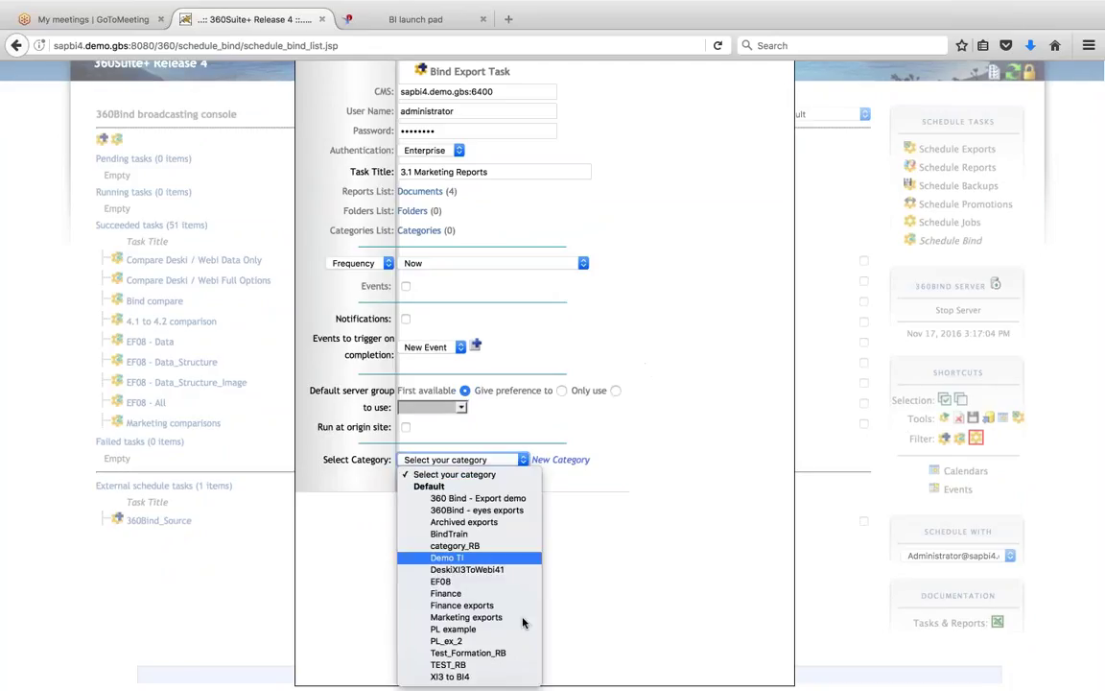
{"action": "left_click", "coordinate": [451, 557]}
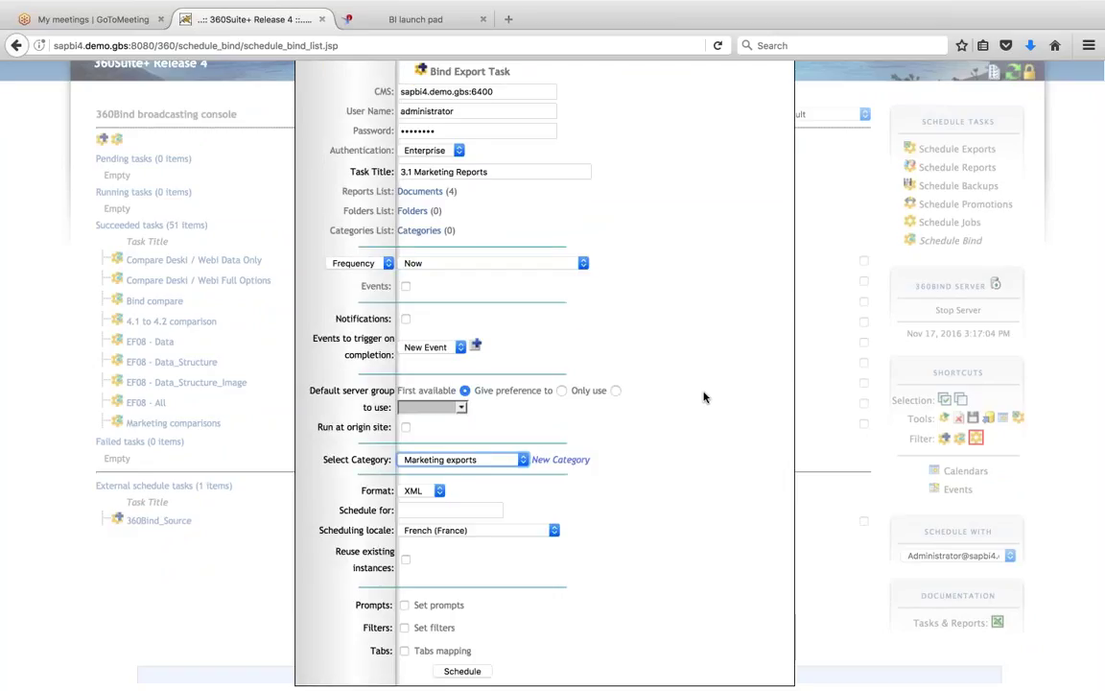
{"action": "scroll", "coordinate": [681, 532], "scroll_direction": "down", "scroll_amount": 1}
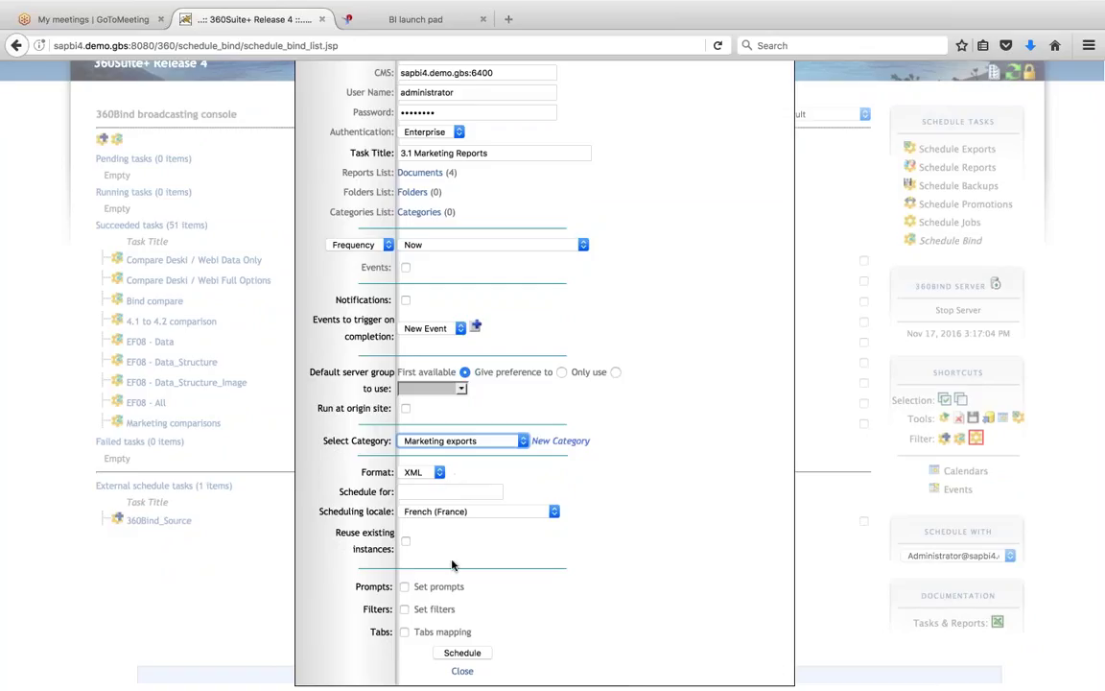
{"action": "left_click", "coordinate": [404, 586]}
{"action": "scroll", "coordinate": [501, 601], "scroll_direction": "down", "scroll_amount": 3}
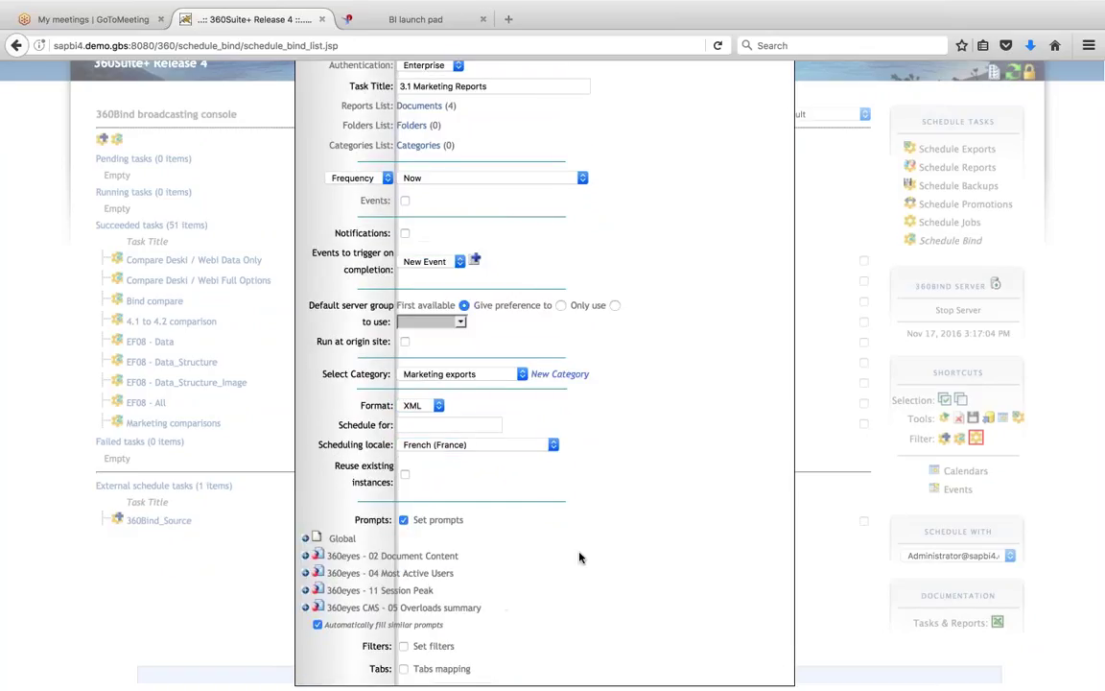
{"action": "scroll", "coordinate": [579, 557], "scroll_direction": "up", "scroll_amount": 3}
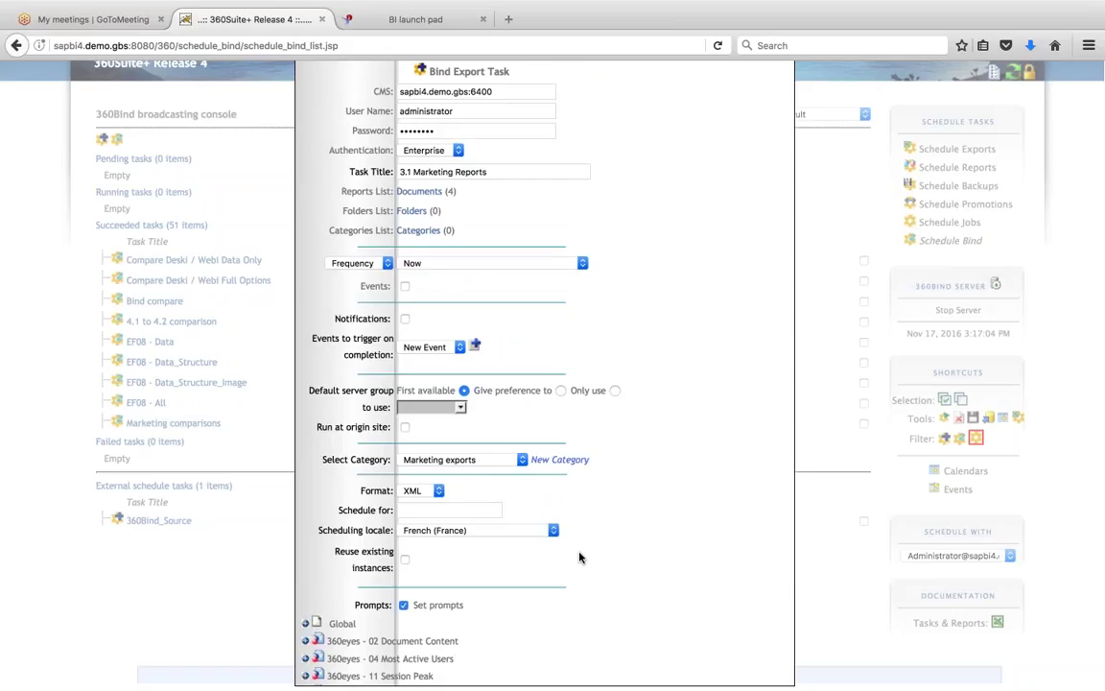
{"action": "scroll", "coordinate": [614, 566], "scroll_direction": "down", "scroll_amount": 4}
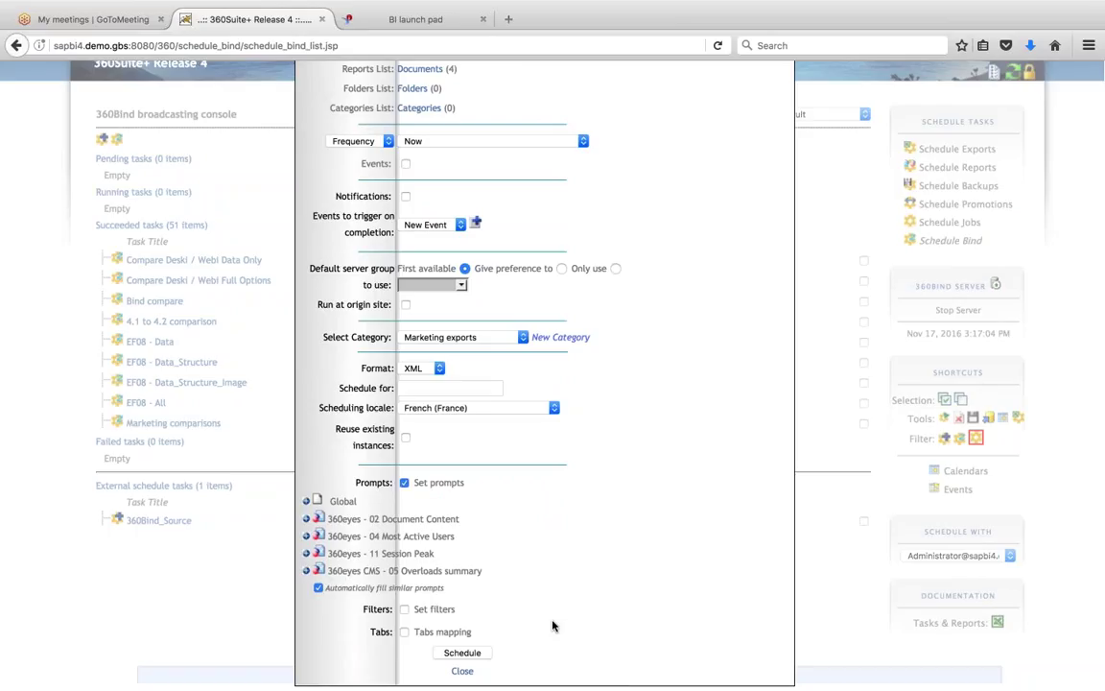
{"action": "left_click", "coordinate": [461, 670]}
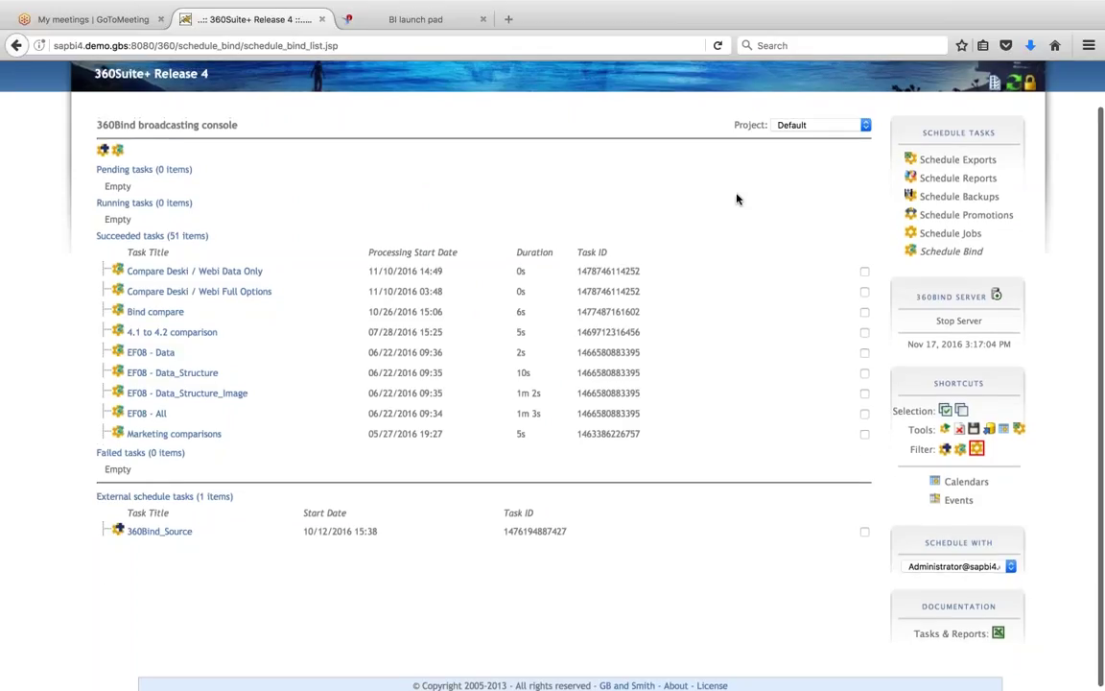
{"action": "scroll", "coordinate": [737, 199], "scroll_direction": "up", "scroll_amount": 2}
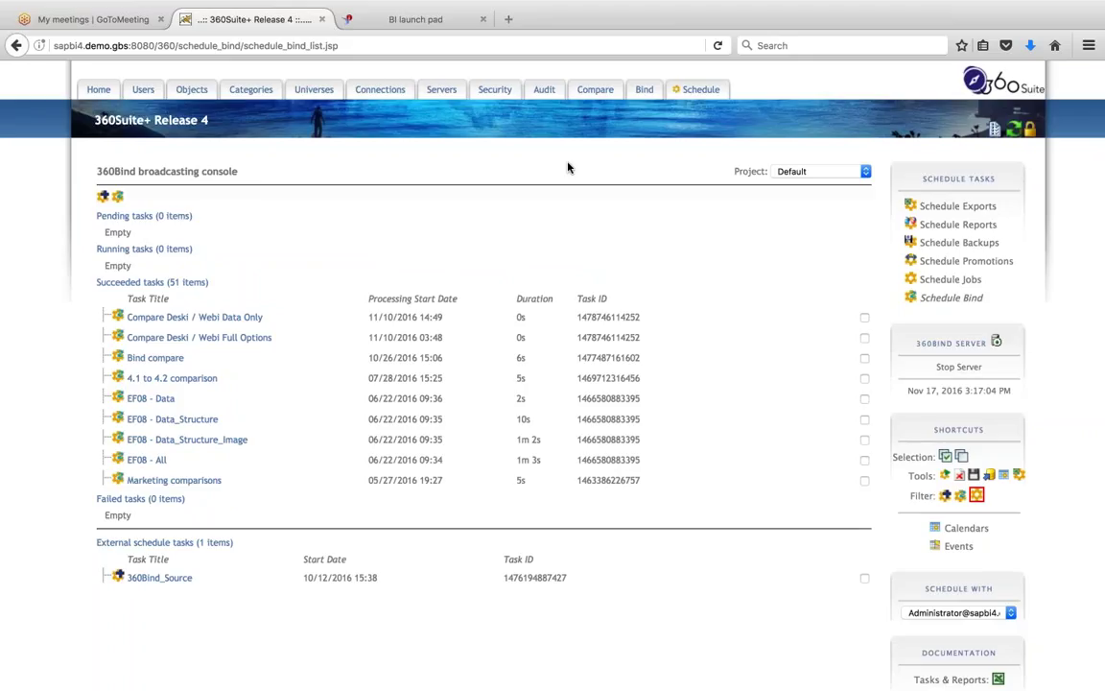
Create a new Bind analysis for Marketing exports comparing the last two exports.
{"action": "left_click", "coordinate": [651, 92]}
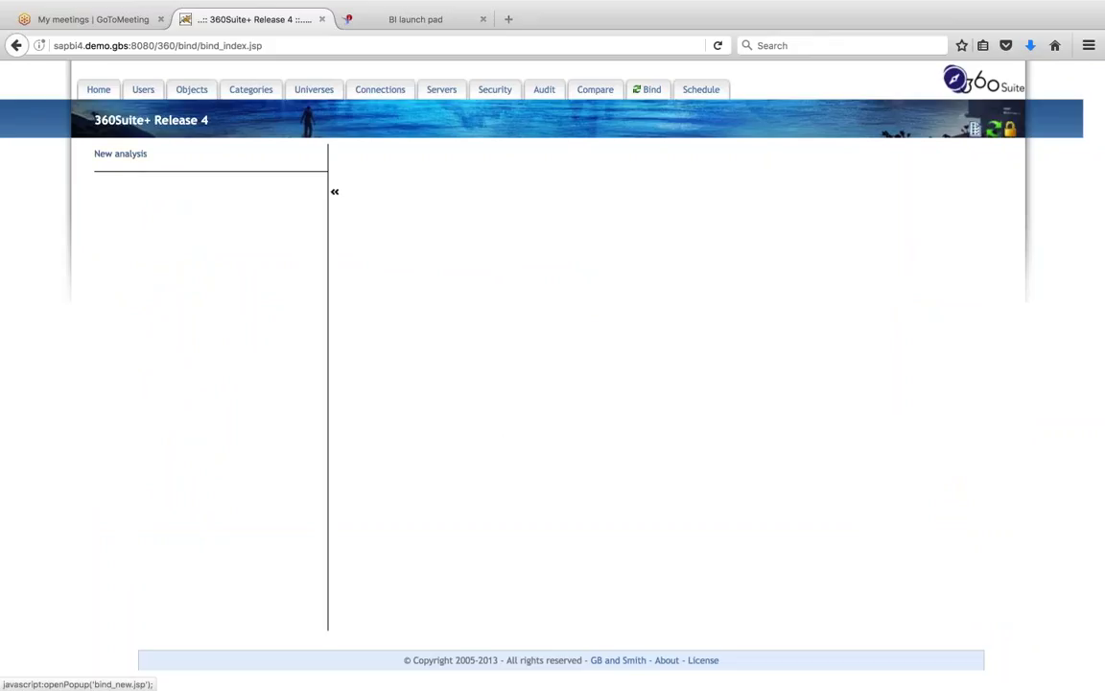
{"action": "left_click", "coordinate": [120, 154]}
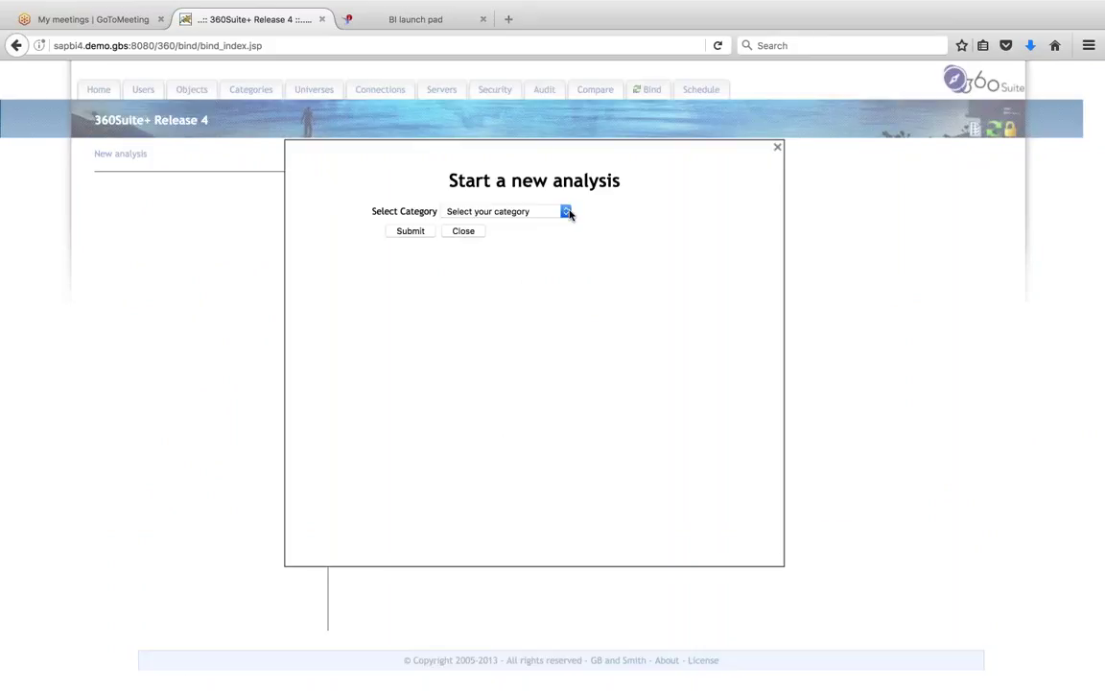
{"action": "left_click", "coordinate": [566, 212]}
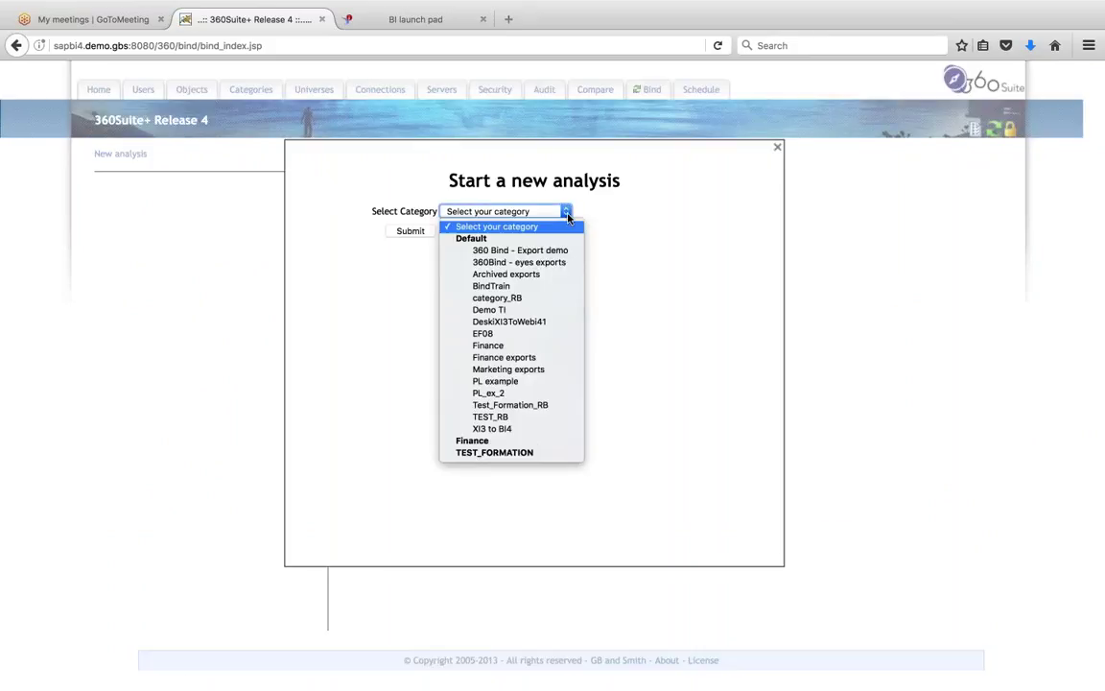
{"action": "left_click", "coordinate": [573, 373]}
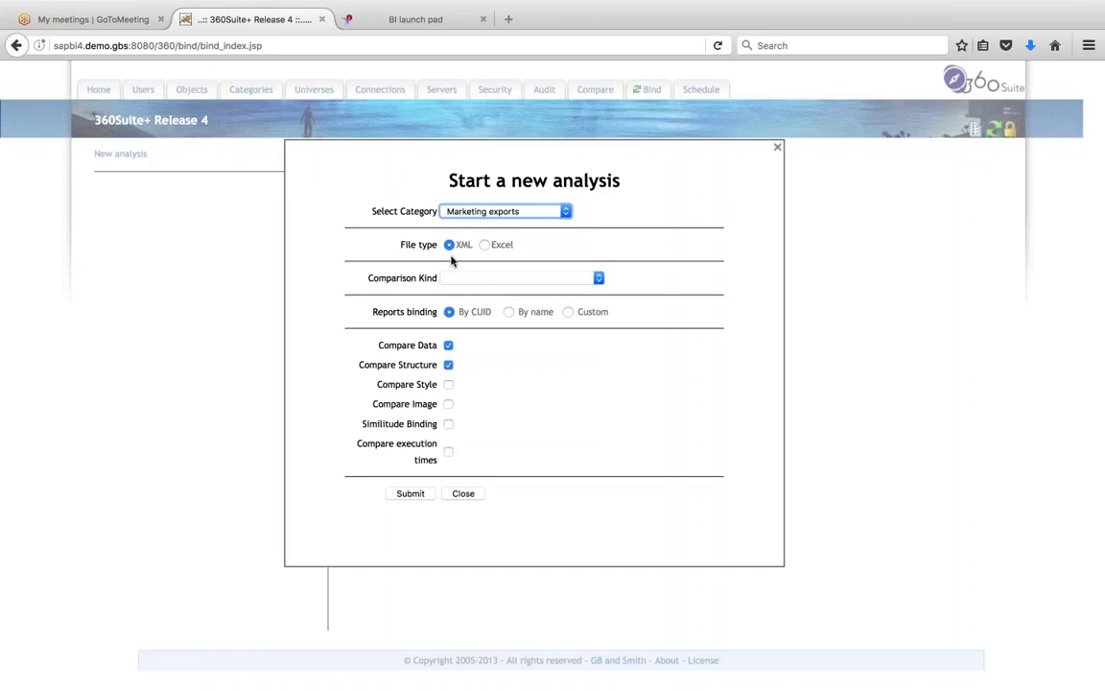
{"action": "left_click", "coordinate": [598, 279]}
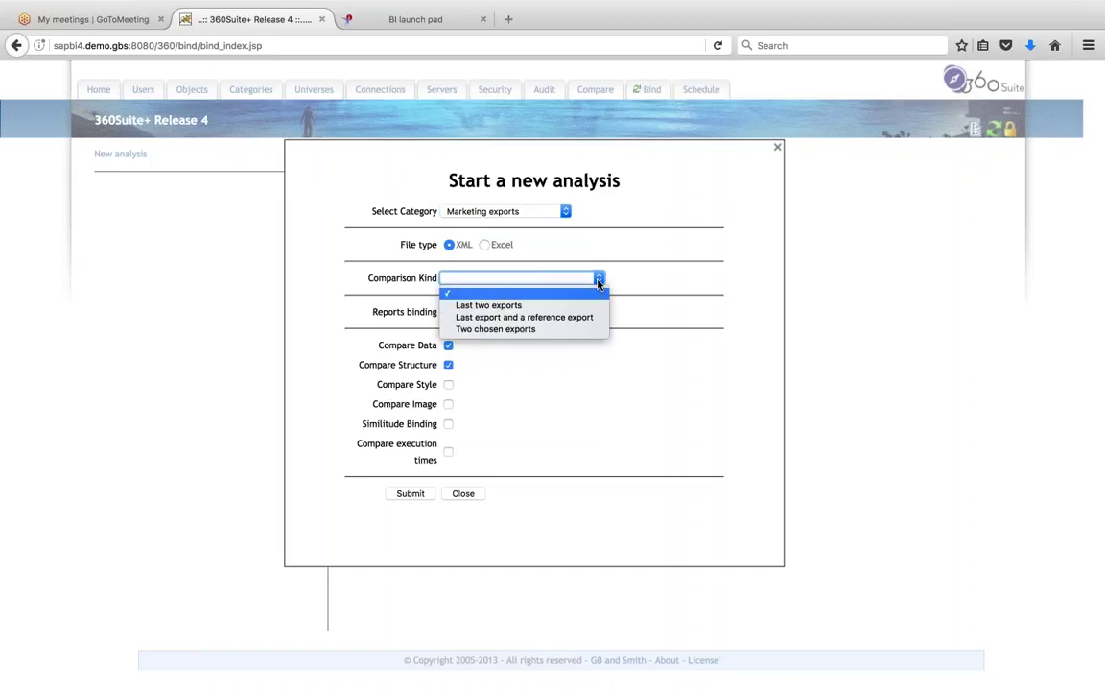
{"action": "left_click", "coordinate": [595, 306]}
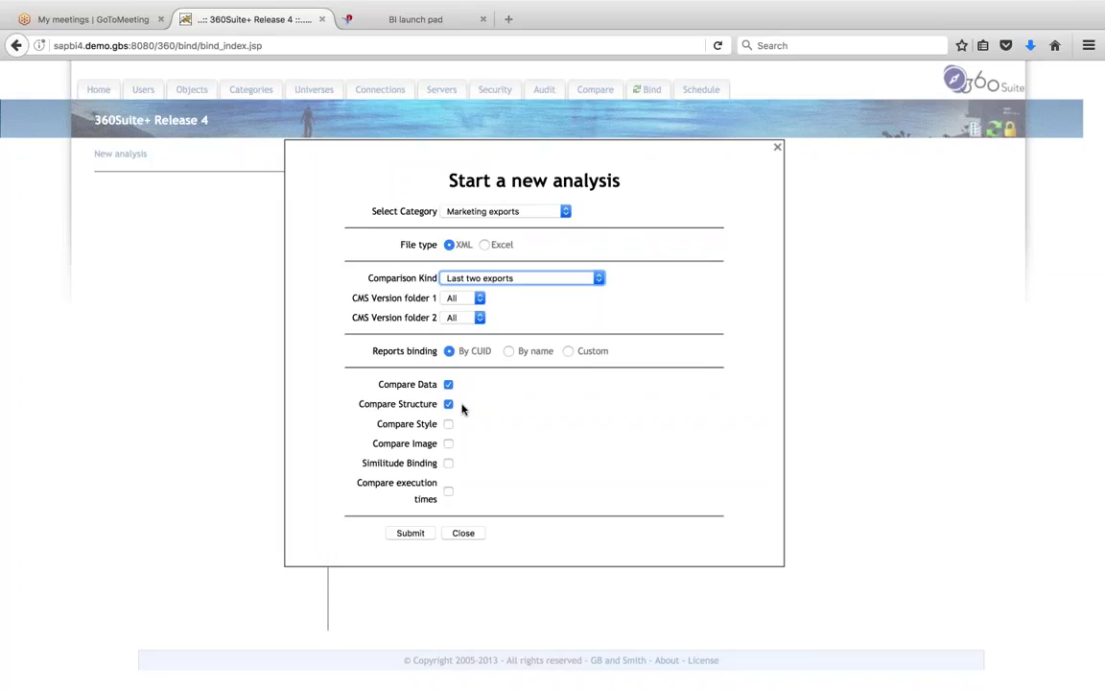
Enable Compare Style and Compare Image with image level 2 - Medium precision.
{"action": "left_click", "coordinate": [449, 424]}
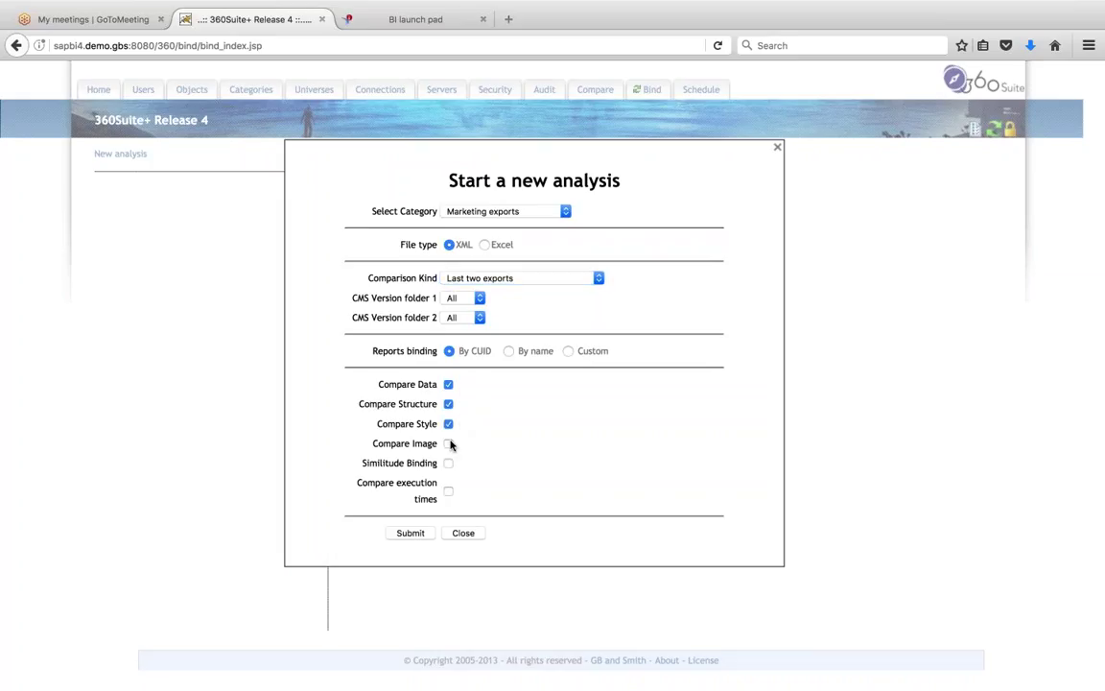
{"action": "left_click", "coordinate": [448, 443]}
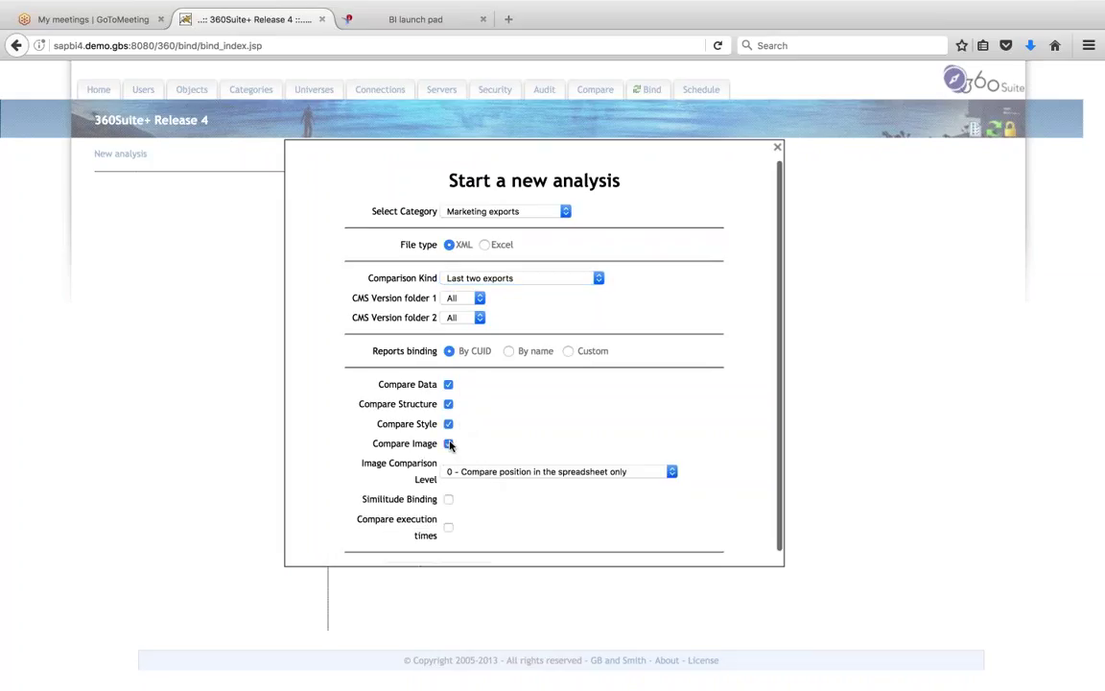
{"action": "left_click", "coordinate": [672, 473]}
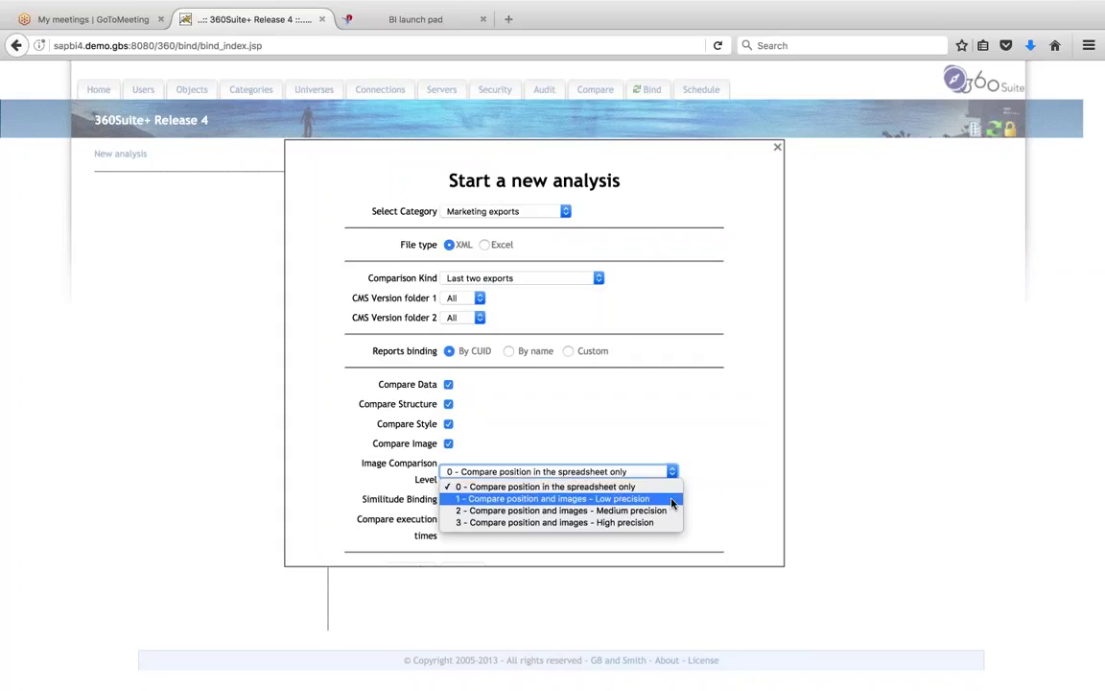
{"action": "left_click", "coordinate": [672, 510]}
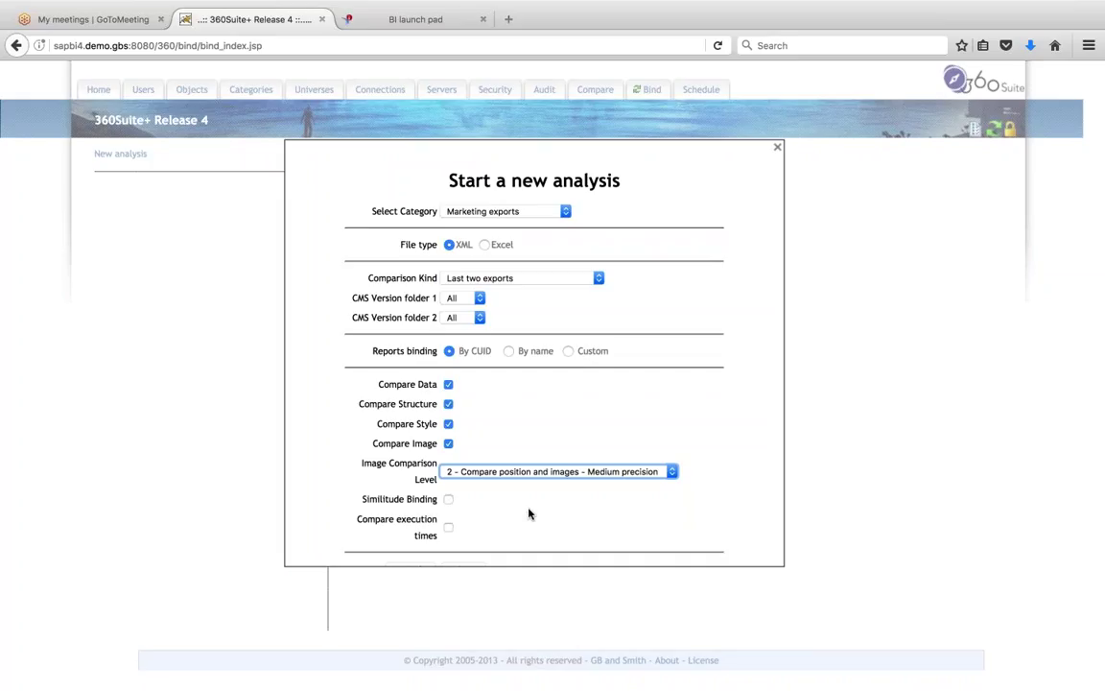
{"action": "scroll", "coordinate": [528, 513], "scroll_direction": "down", "scroll_amount": 1}
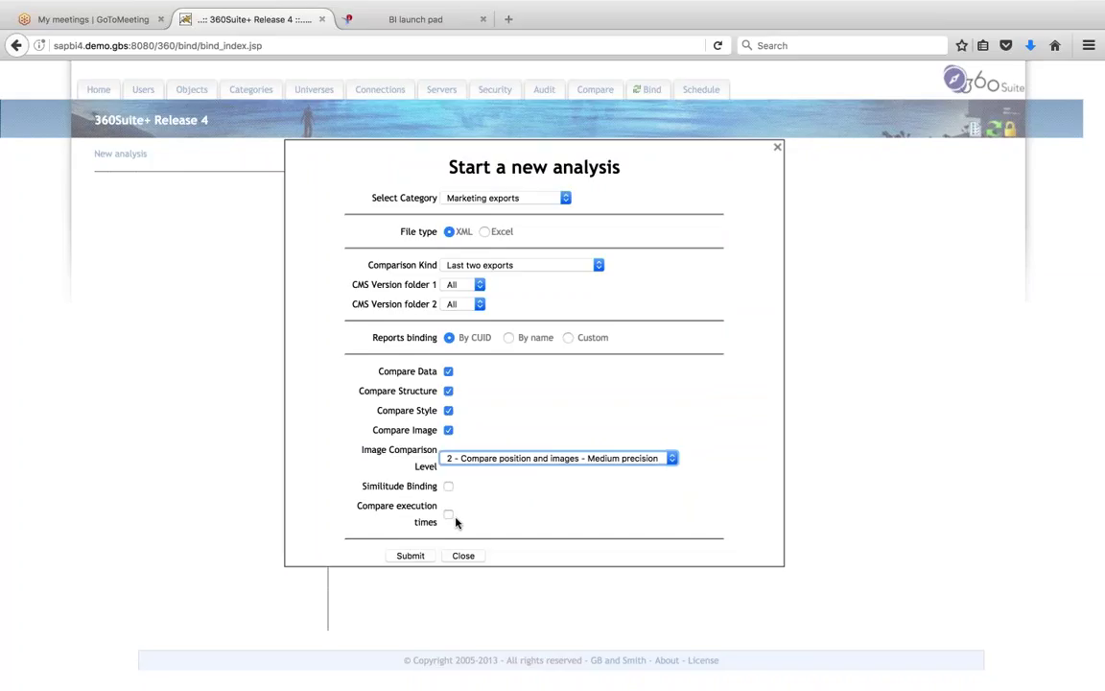
Run the analysis and view the side-by-side comparison of nonmatching 360eyes CMS - 13 Document Scheduled Jobs.
{"action": "left_click", "coordinate": [411, 555]}
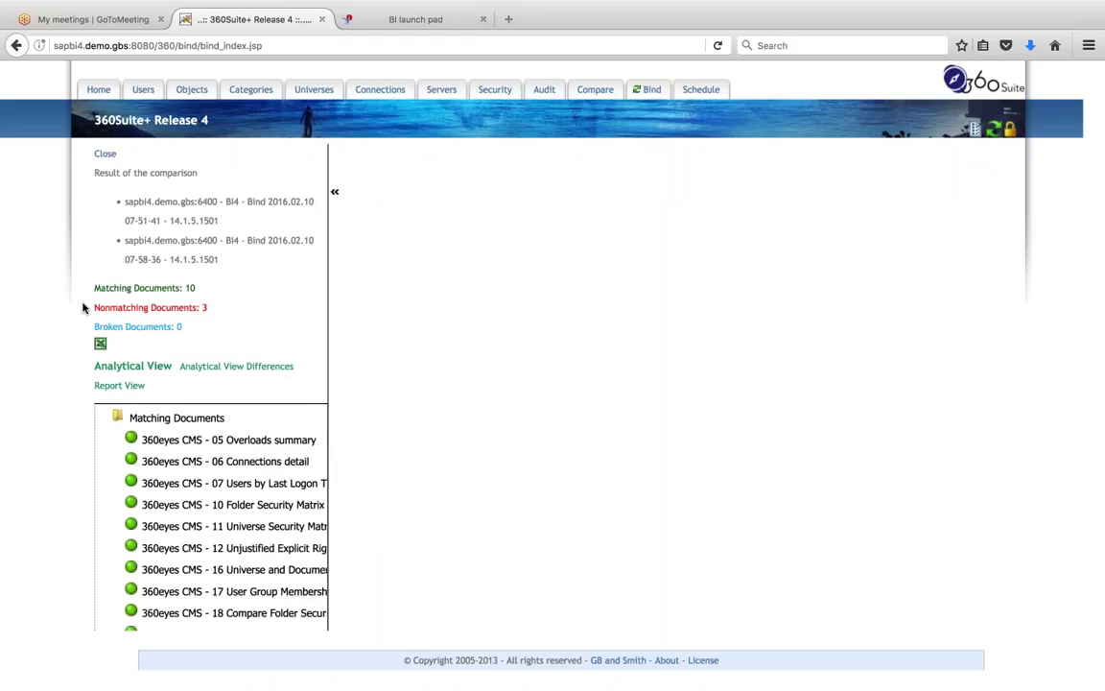
{"action": "scroll", "coordinate": [211, 432], "scroll_direction": "down", "scroll_amount": 3}
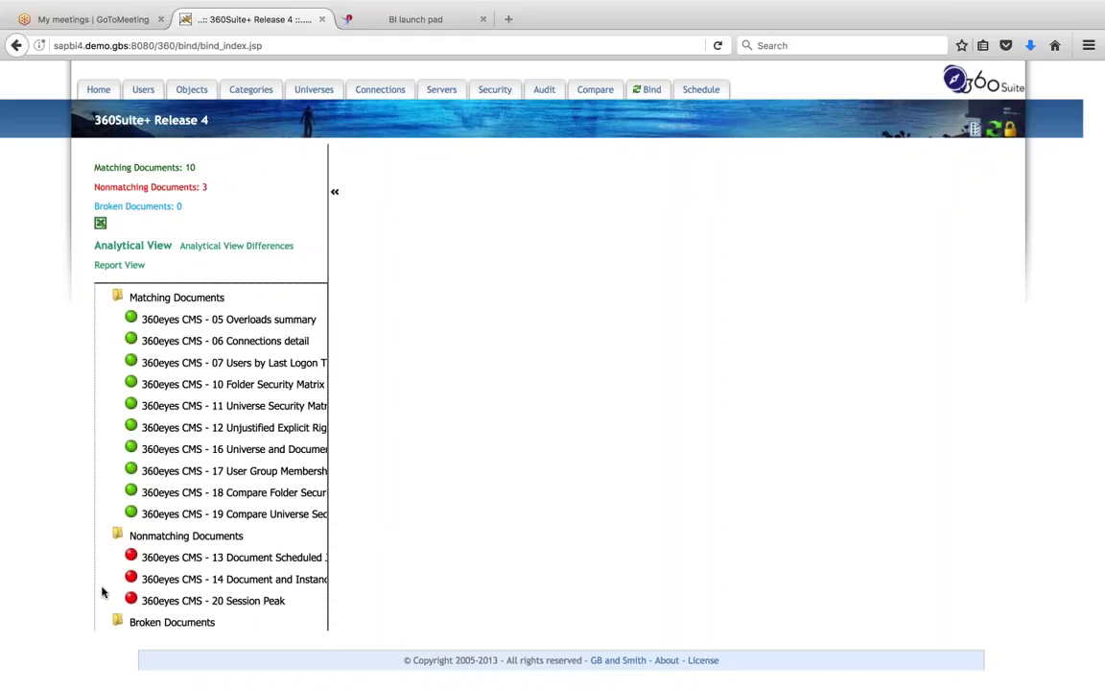
{"action": "left_click", "coordinate": [247, 559]}
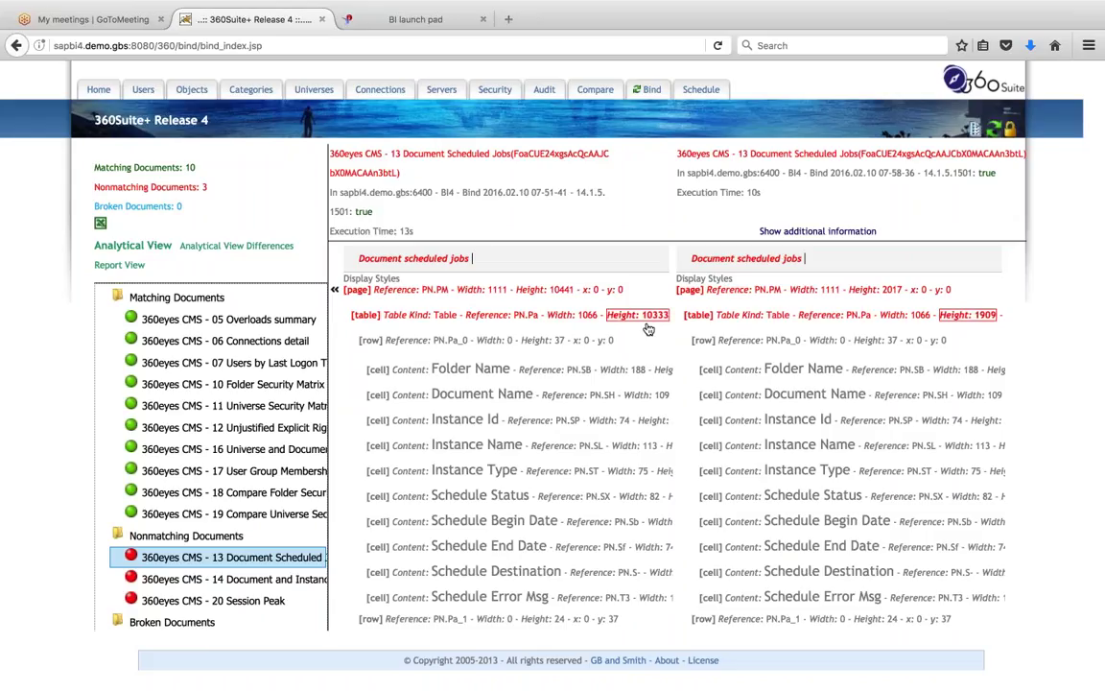
Review the highlighted job rows in Report View, then open the 360eyes CMS - 14 volumetry comparison.
{"action": "left_click", "coordinate": [121, 267]}
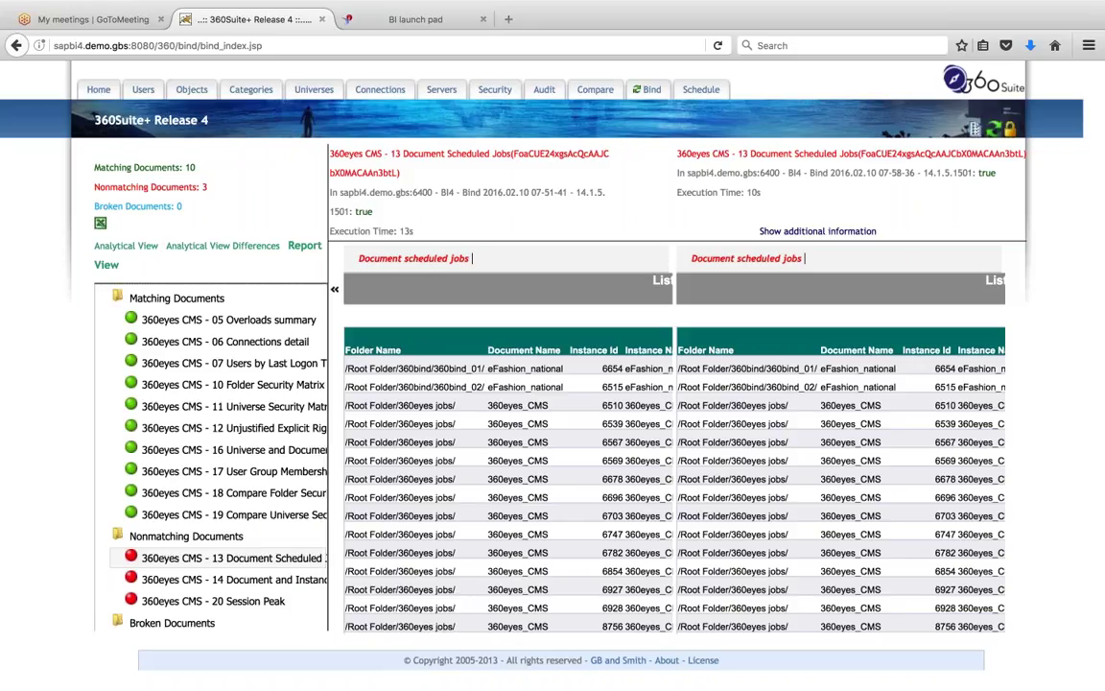
{"action": "left_click", "coordinate": [334, 288]}
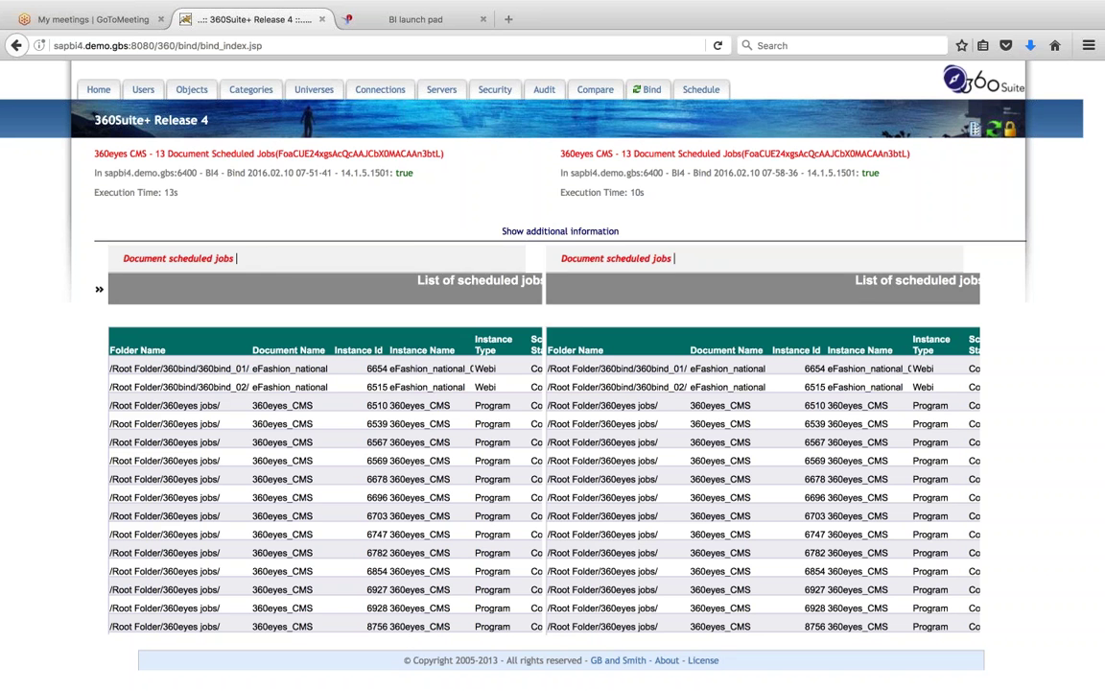
{"action": "scroll", "coordinate": [538, 256], "scroll_direction": "down", "scroll_amount": 5}
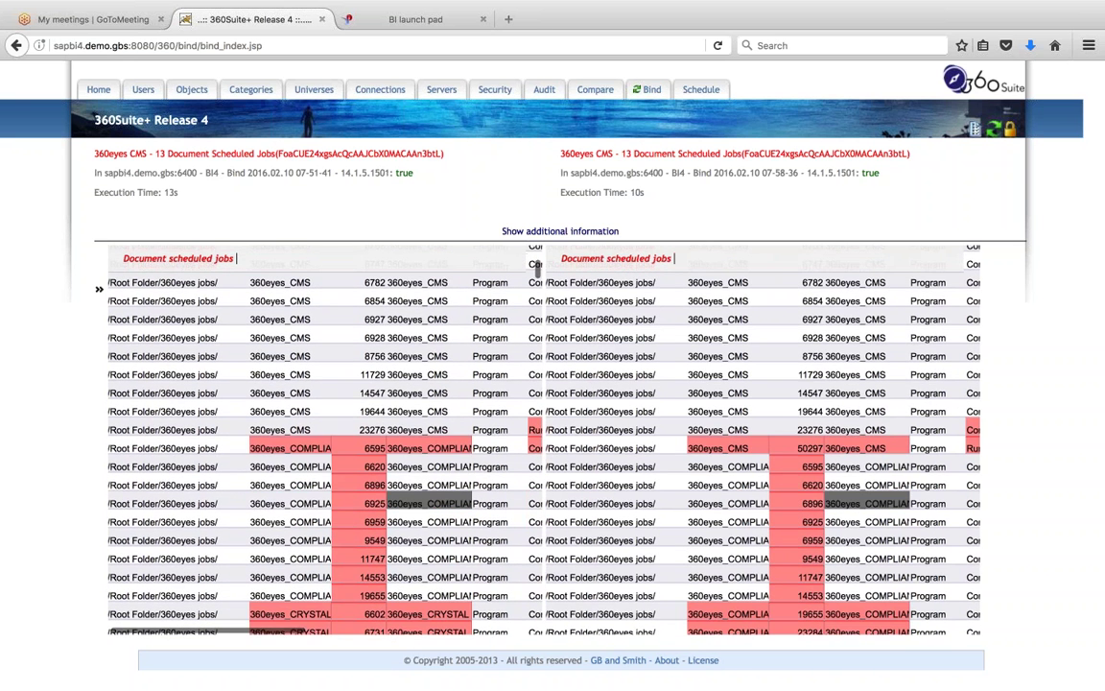
{"action": "scroll", "coordinate": [530, 279], "scroll_direction": "down", "scroll_amount": 3}
{"action": "scroll", "coordinate": [531, 279], "scroll_direction": "right", "scroll_amount": 3}
{"action": "scroll", "coordinate": [535, 273], "scroll_direction": "down", "scroll_amount": 2}
{"action": "scroll", "coordinate": [535, 274], "scroll_direction": "right", "scroll_amount": 2}
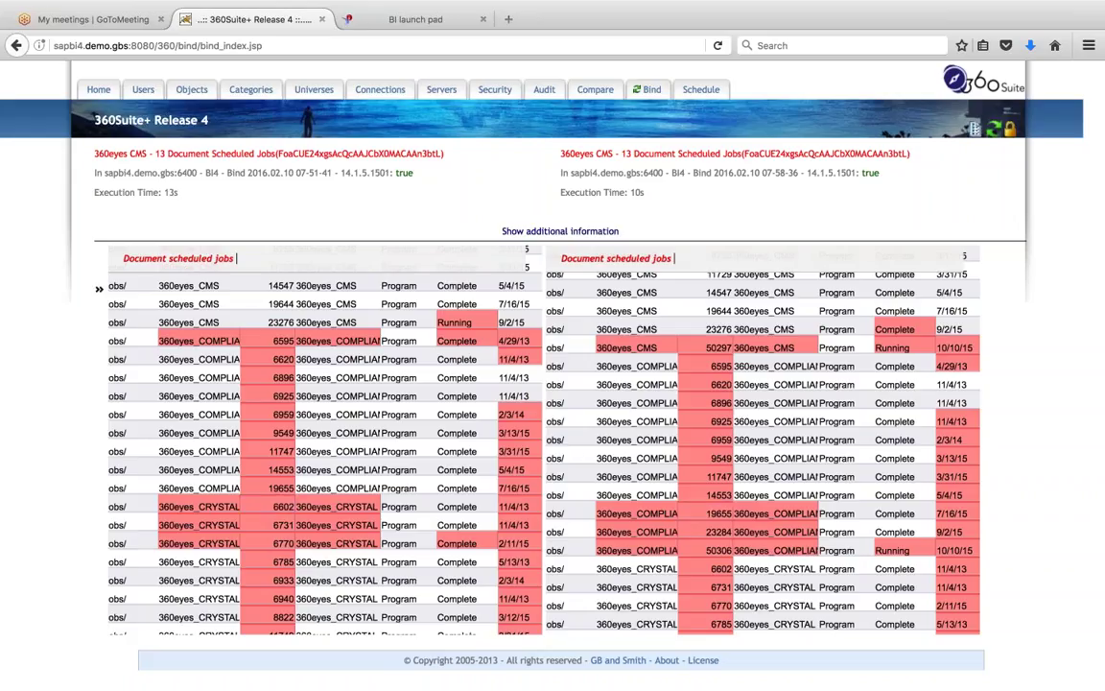
{"action": "left_click", "coordinate": [99, 288]}
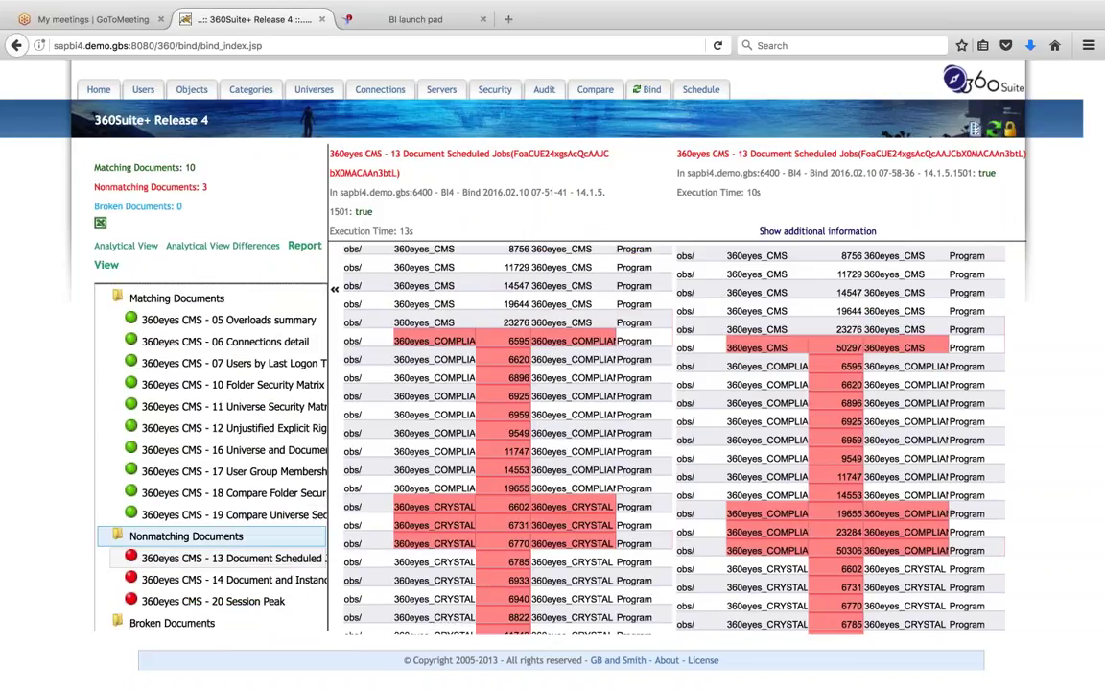
{"action": "left_click", "coordinate": [230, 579]}
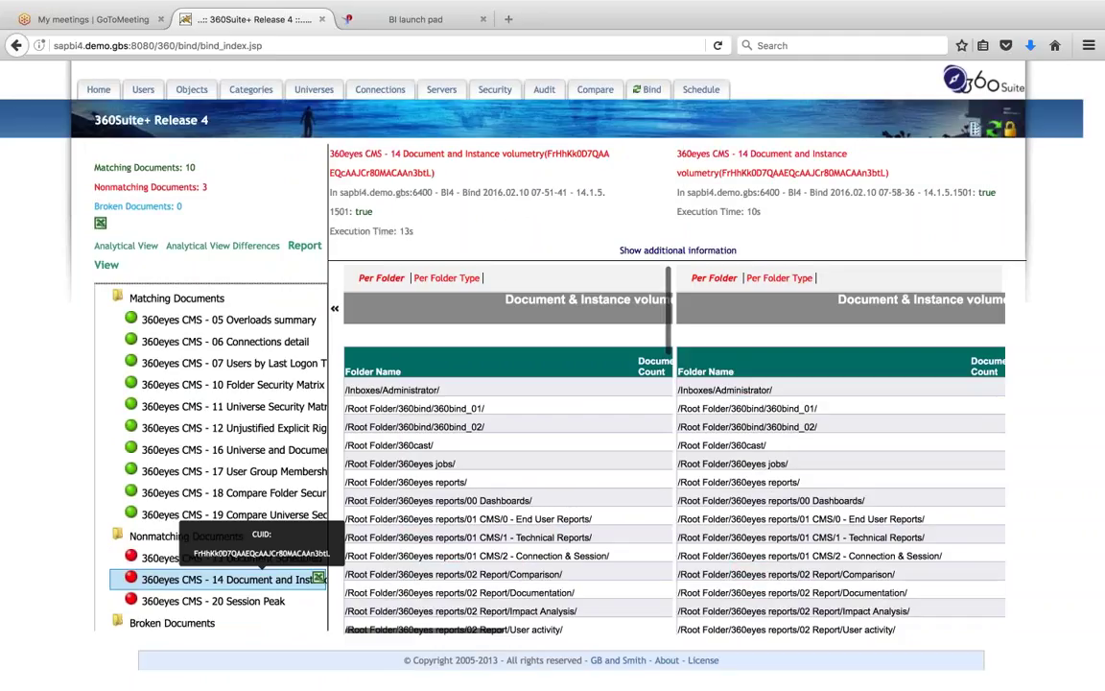
Browse the volumetry tables, then switch to Per Folder Type showing 259 versus 885 documents.
{"action": "left_click", "coordinate": [335, 308]}
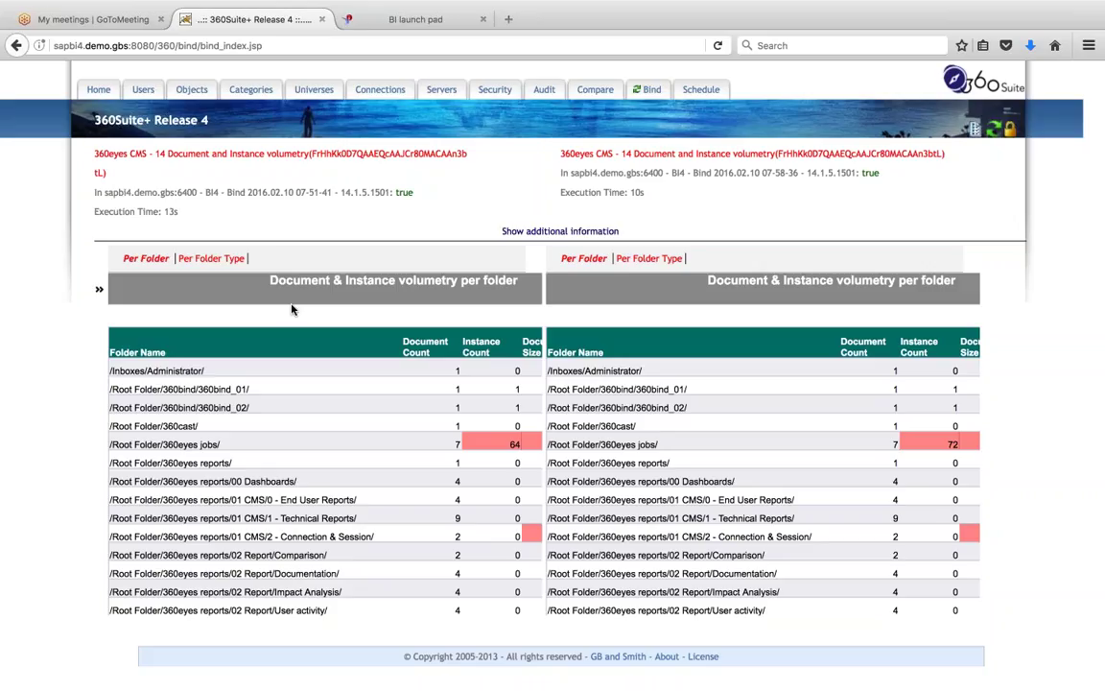
{"action": "scroll", "coordinate": [360, 506], "scroll_direction": "right", "scroll_amount": 5}
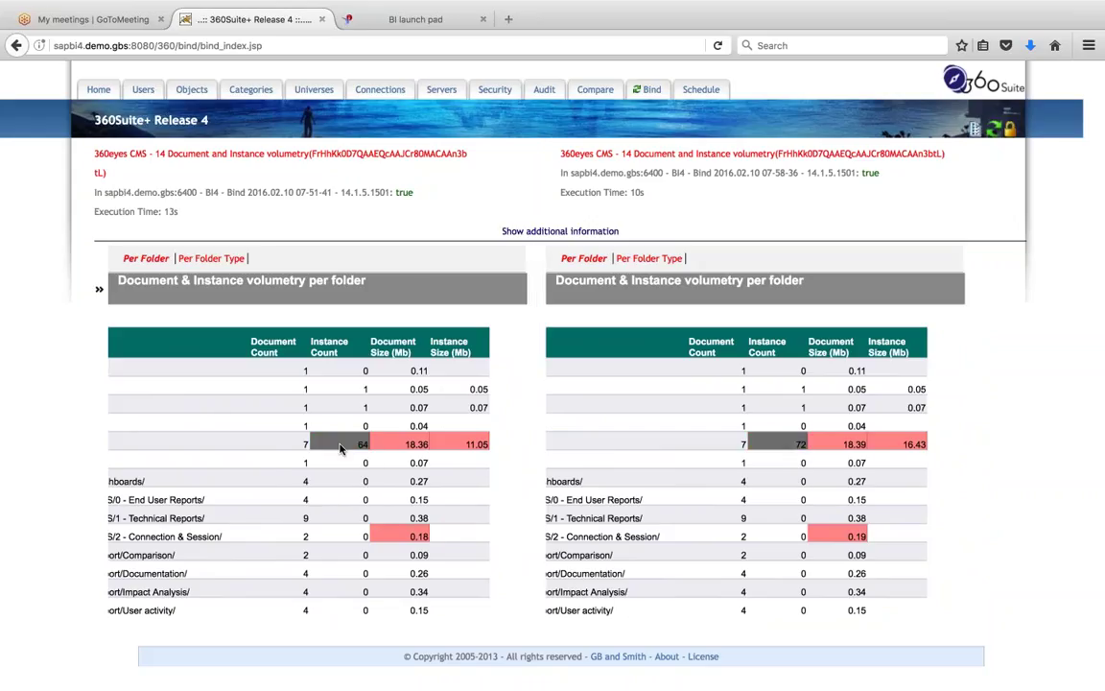
{"action": "scroll", "coordinate": [340, 448], "scroll_direction": "down", "scroll_amount": 2}
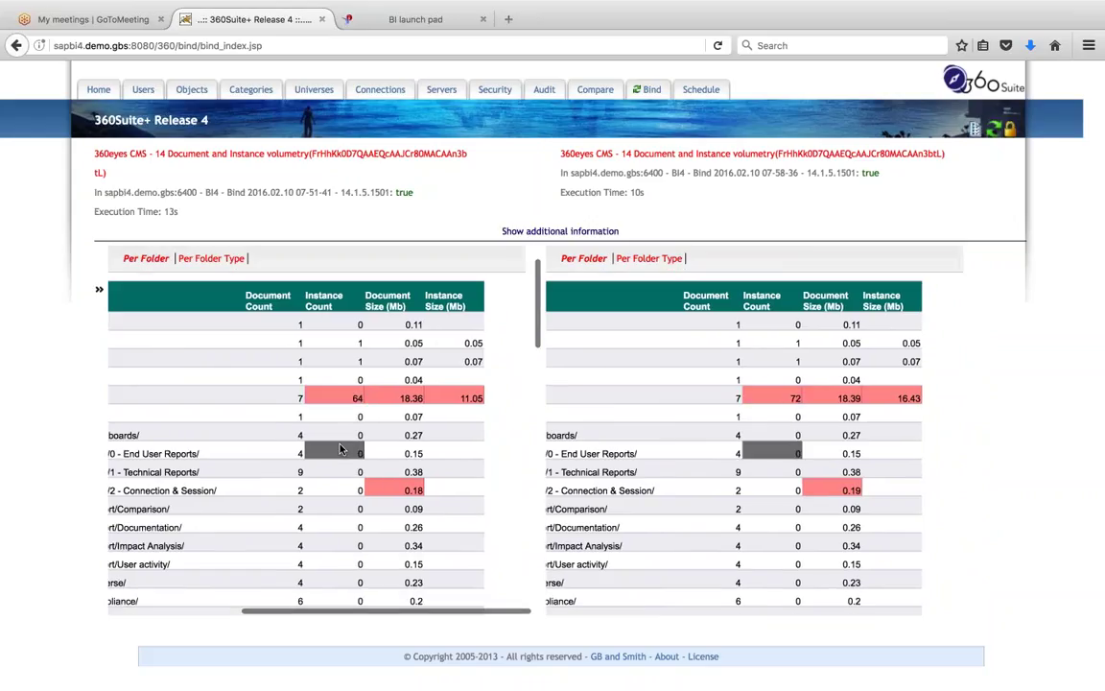
{"action": "scroll", "coordinate": [340, 448], "scroll_direction": "up", "scroll_amount": 1}
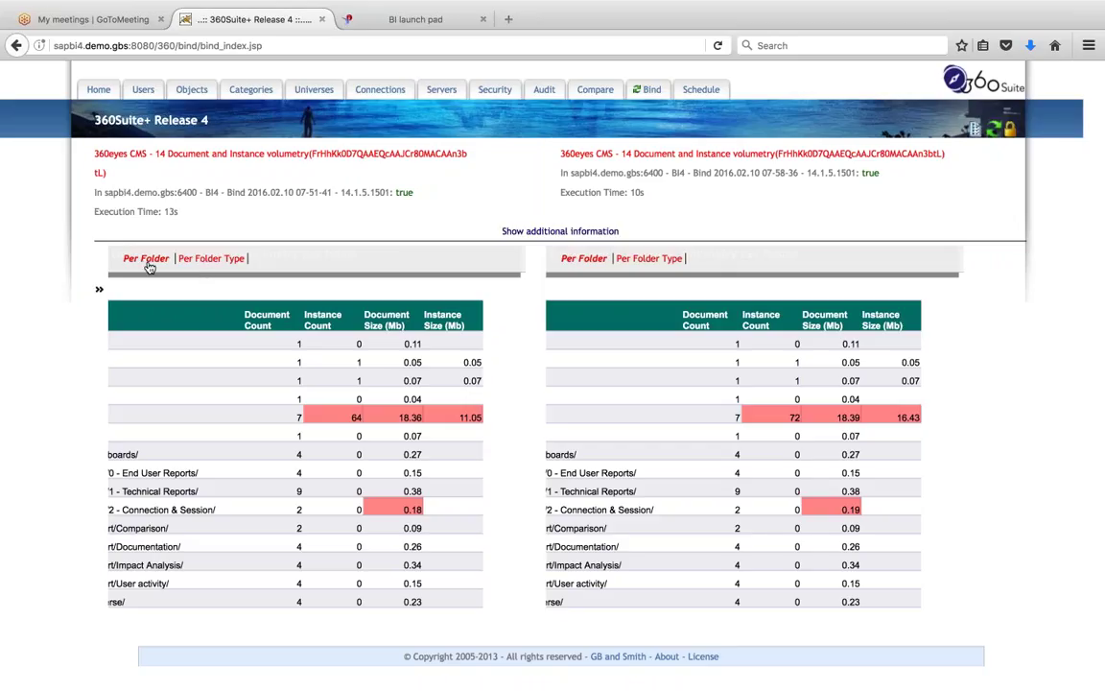
{"action": "left_click", "coordinate": [207, 259]}
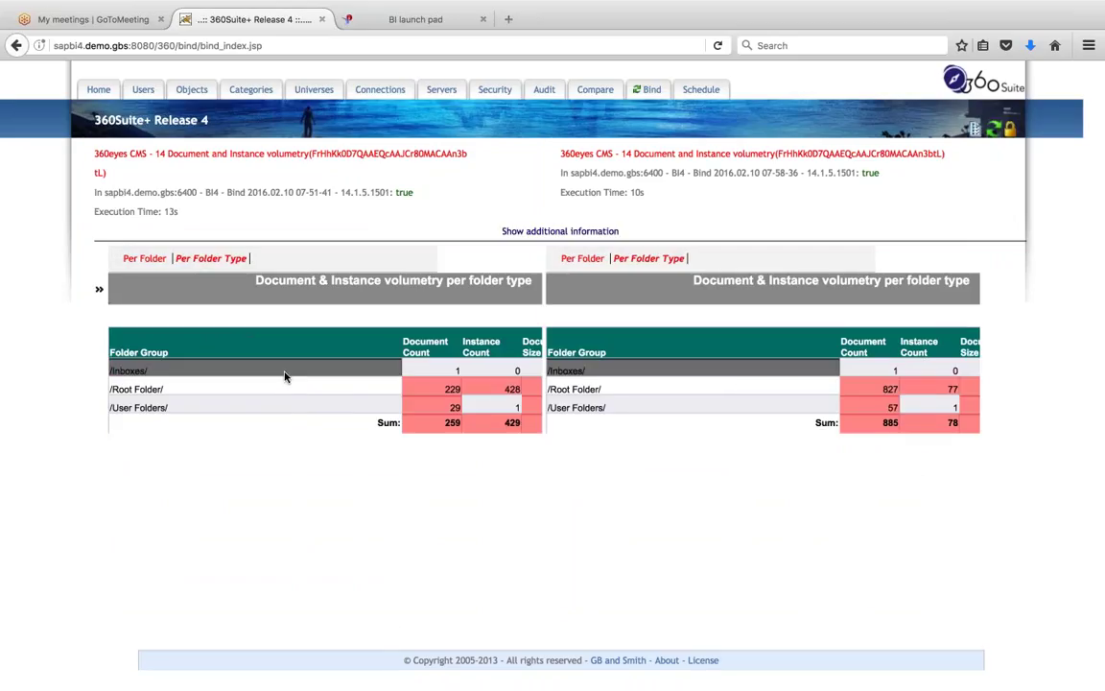
{"action": "scroll", "coordinate": [284, 375], "scroll_direction": "right", "scroll_amount": 5}
{"action": "scroll", "coordinate": [284, 375], "scroll_direction": "right", "scroll_amount": 3}
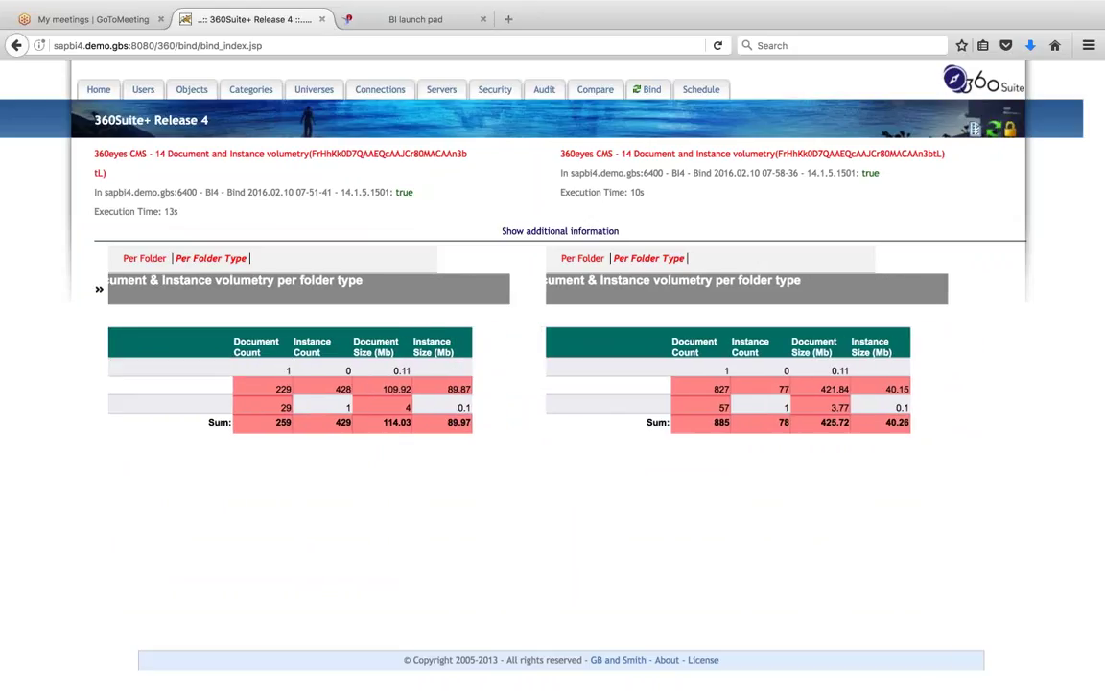
{"action": "left_click", "coordinate": [100, 290]}
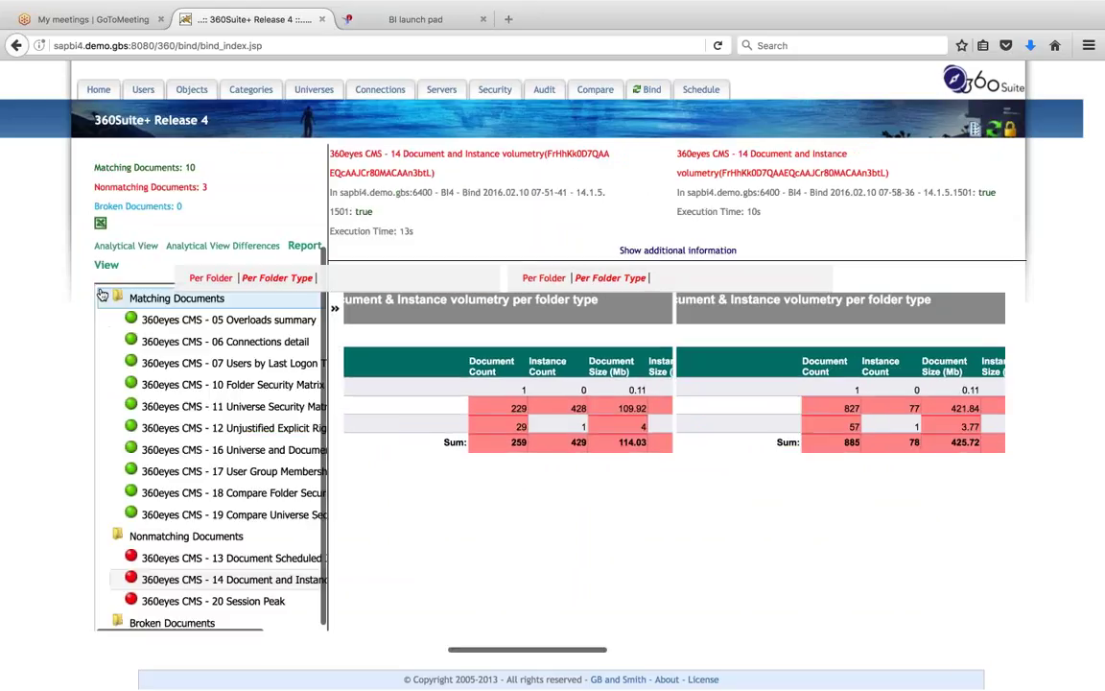
Compare the 360eyes CMS - 20 Session Peak Max Session # per Month charts at full width.
{"action": "left_click", "coordinate": [257, 601]}
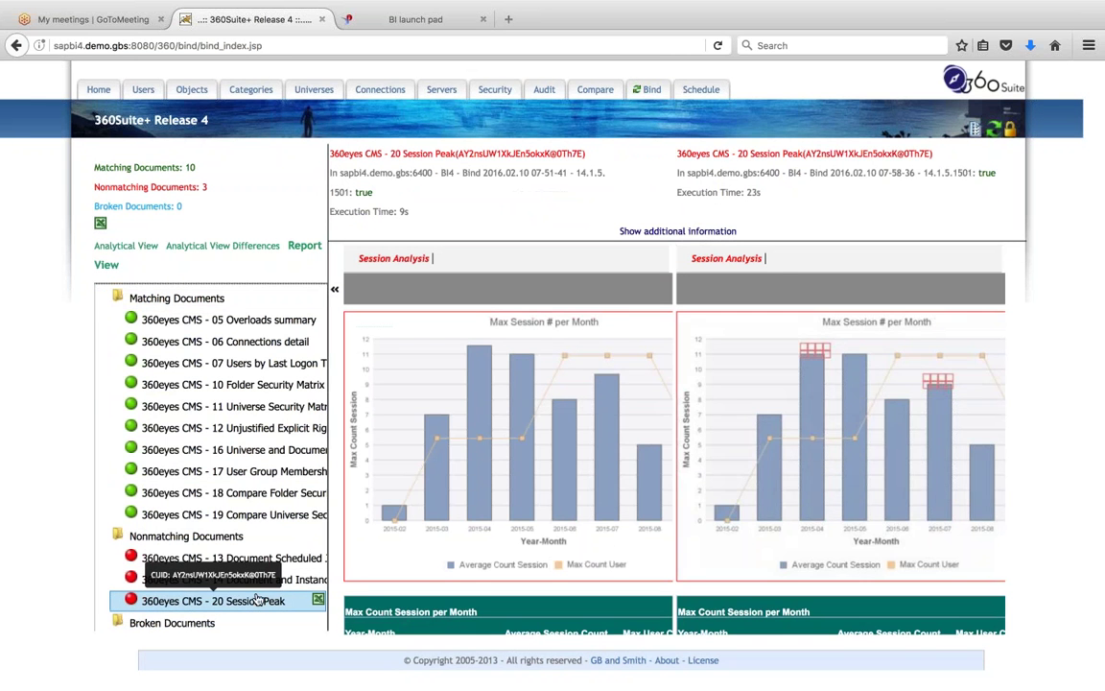
{"action": "left_click", "coordinate": [335, 288]}
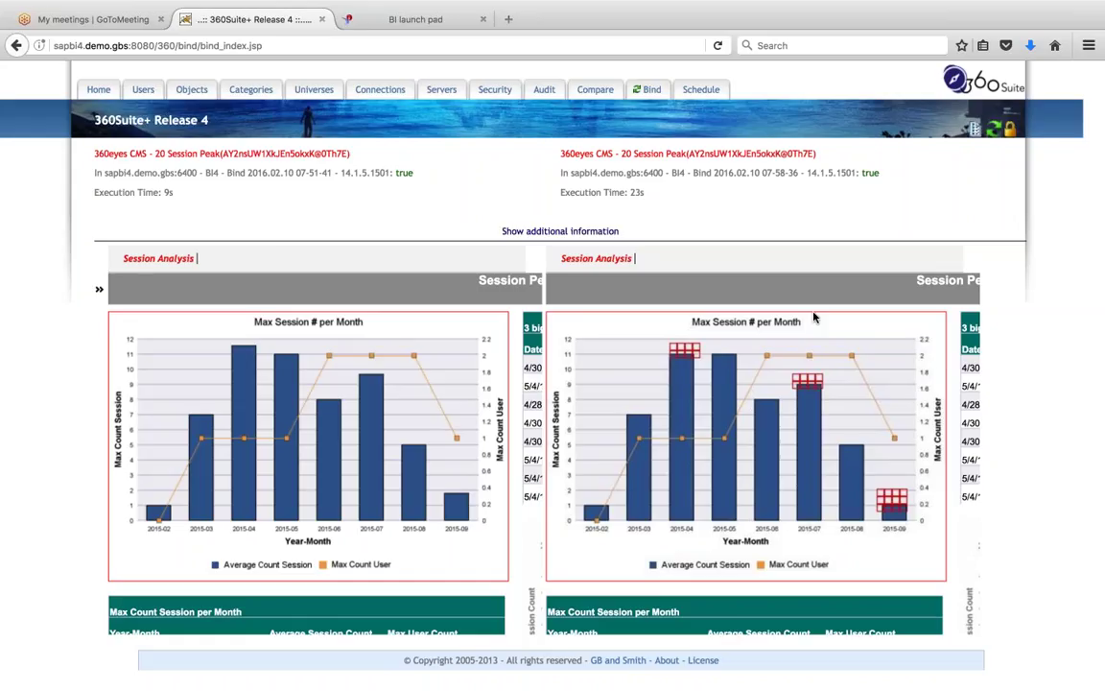
{"action": "left_click", "coordinate": [99, 289]}
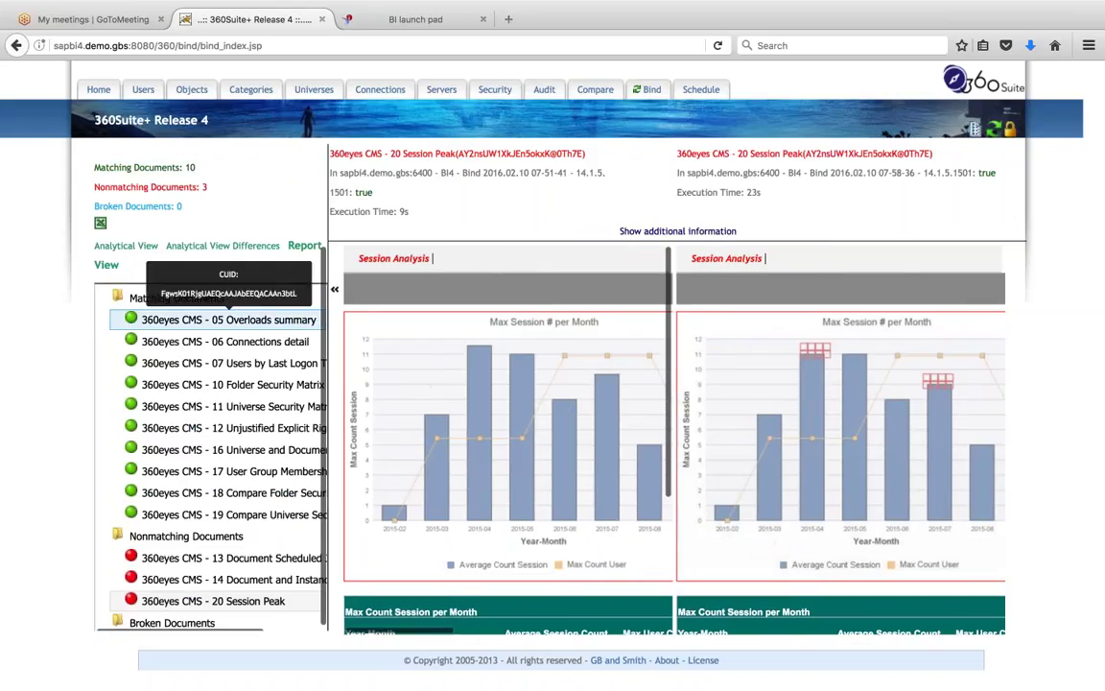
{"action": "mouse_move", "coordinate": [635, 673]}
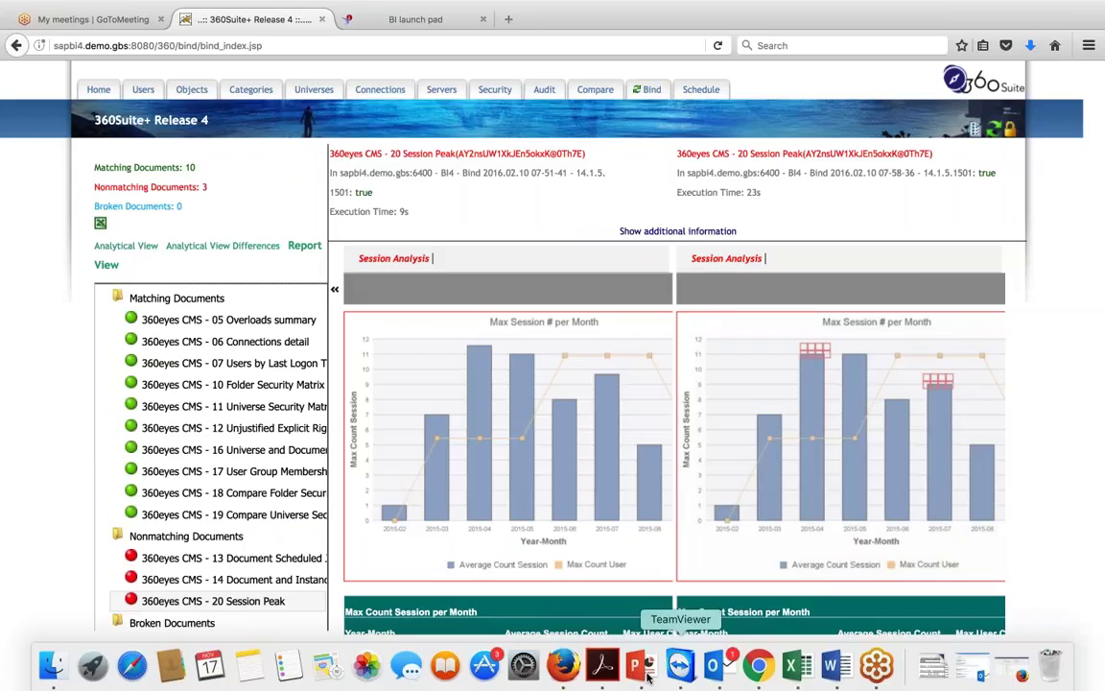
In the Schedule Bind console, create a new Bind export task and start choosing its folders.
{"action": "left_click", "coordinate": [638, 669]}
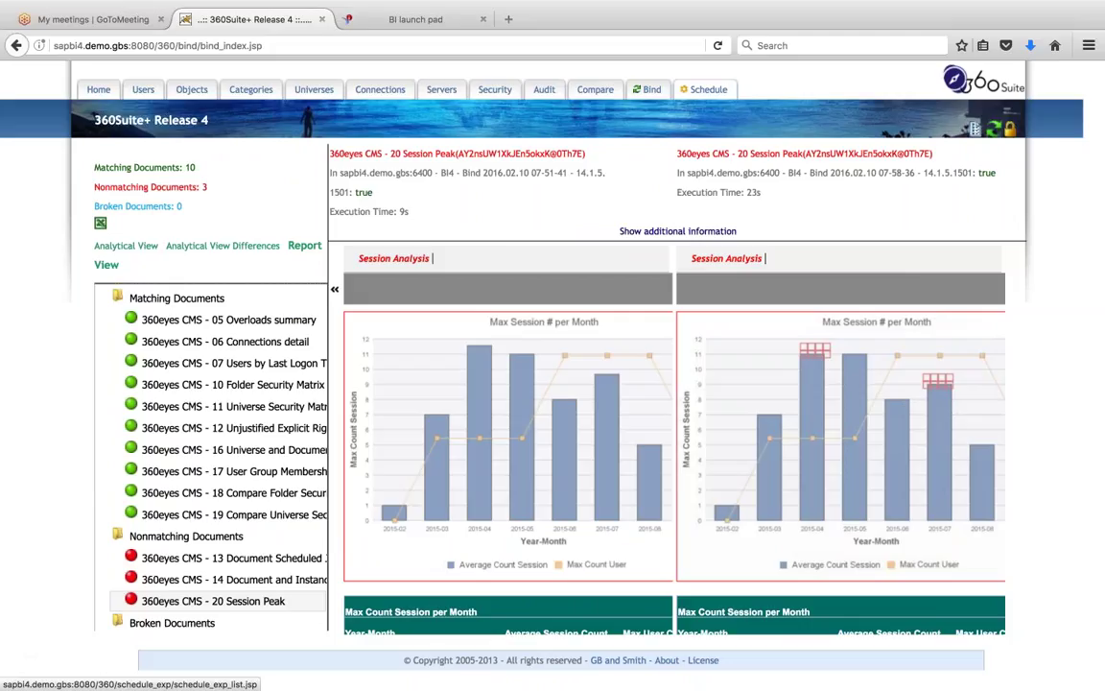
{"action": "left_click", "coordinate": [706, 90]}
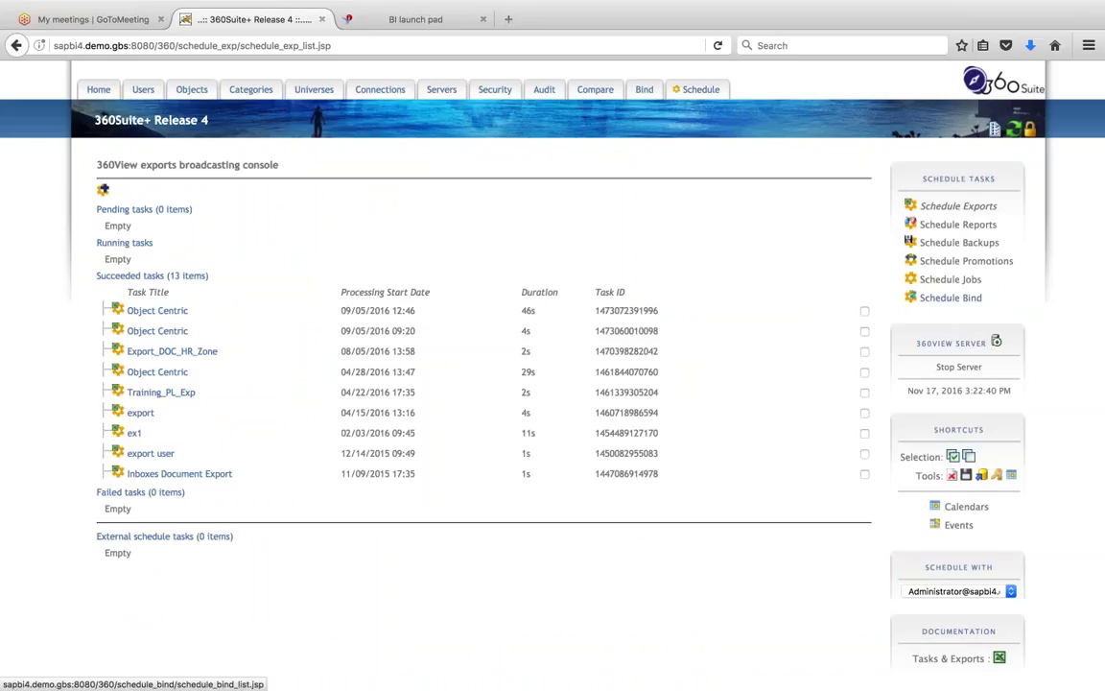
{"action": "left_click", "coordinate": [951, 297]}
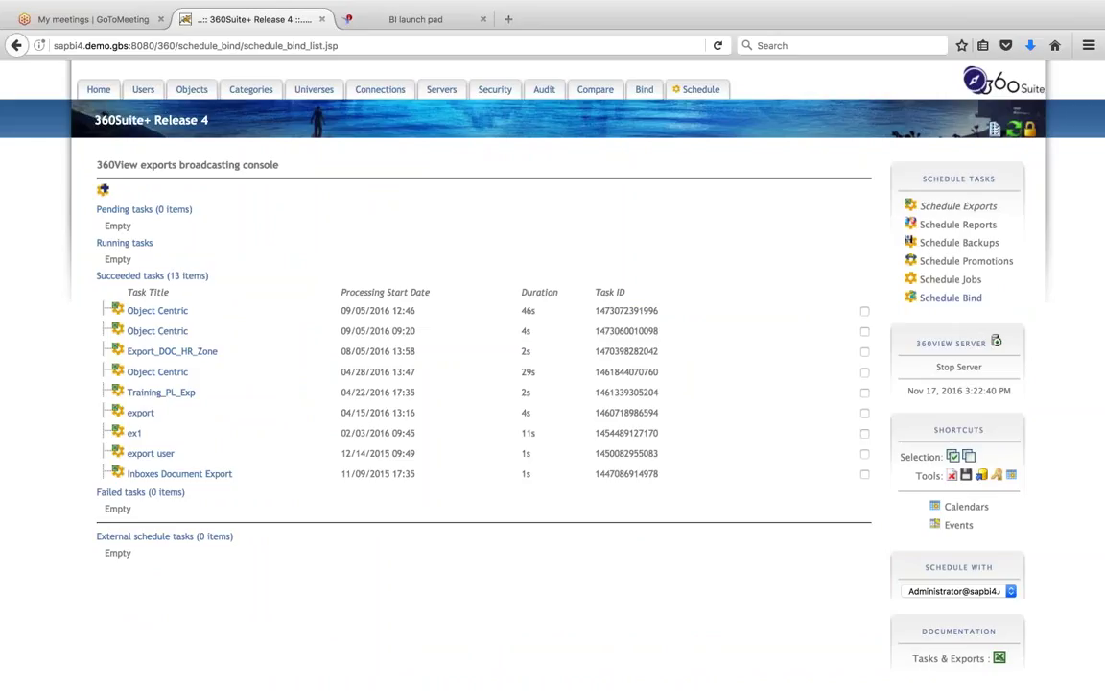
{"action": "left_click", "coordinate": [118, 196]}
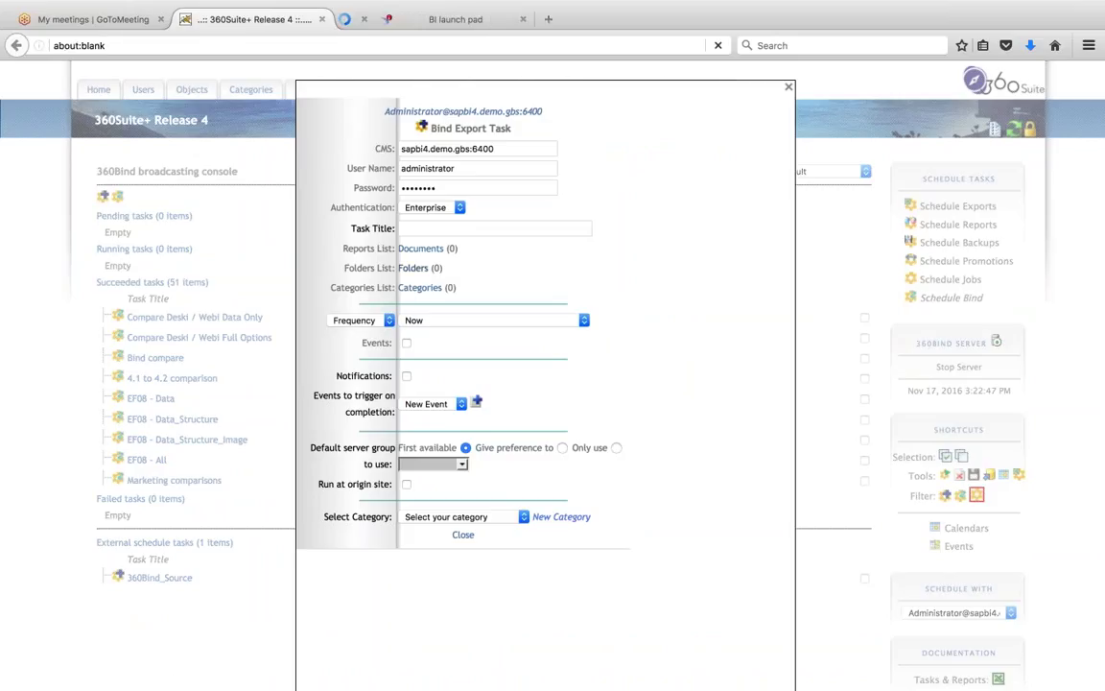
{"action": "left_click", "coordinate": [415, 268]}
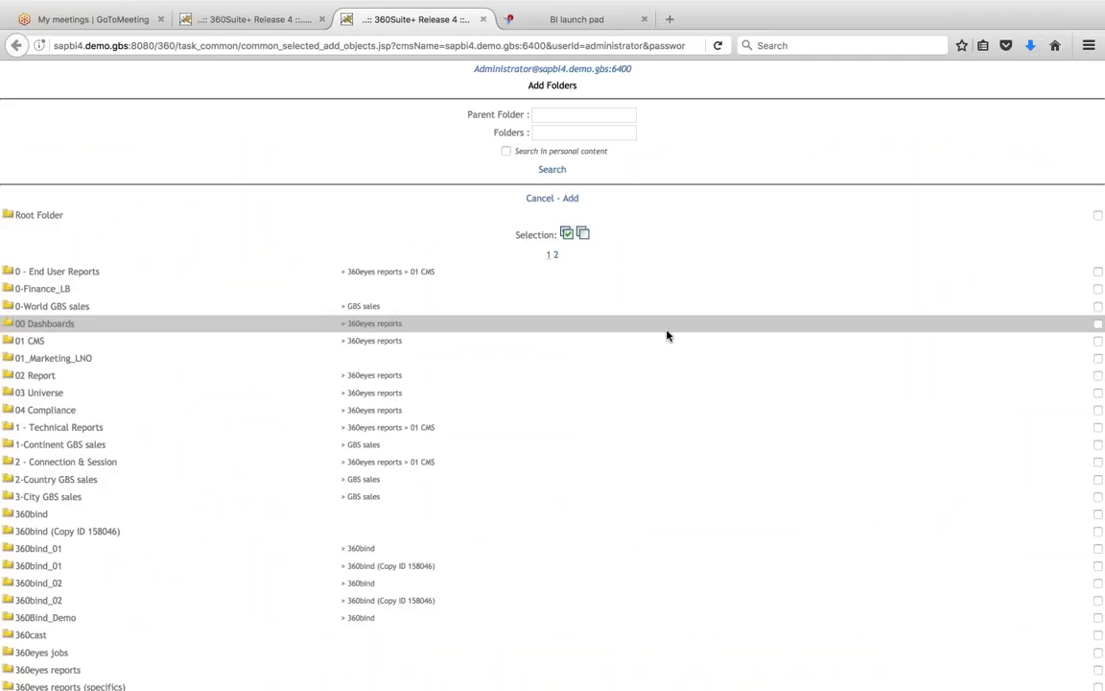